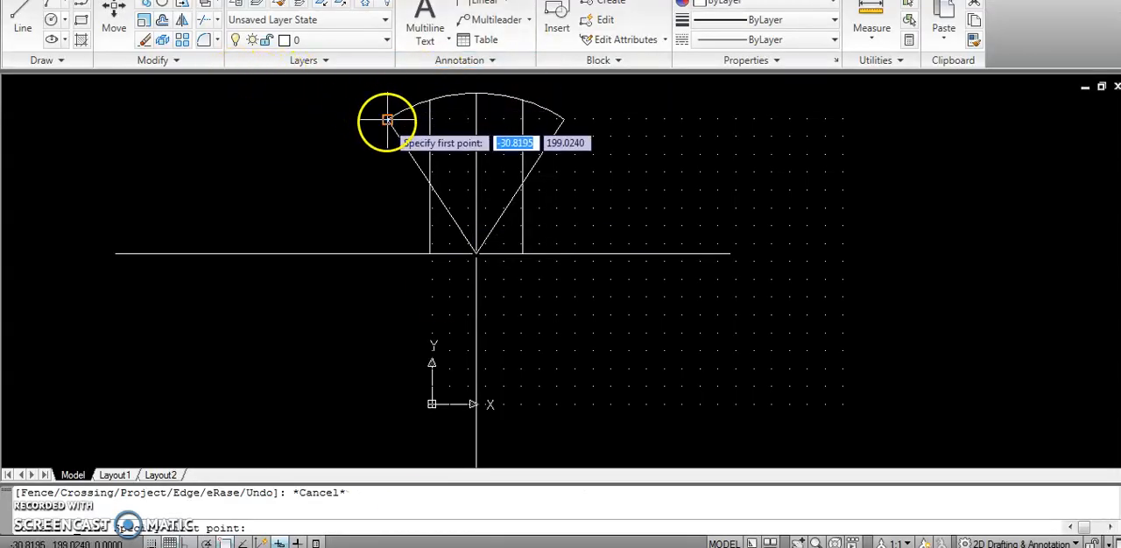
Draw a horizontal line joining the two ends of the arc where the slanted lines meet it.
click(25, 21)
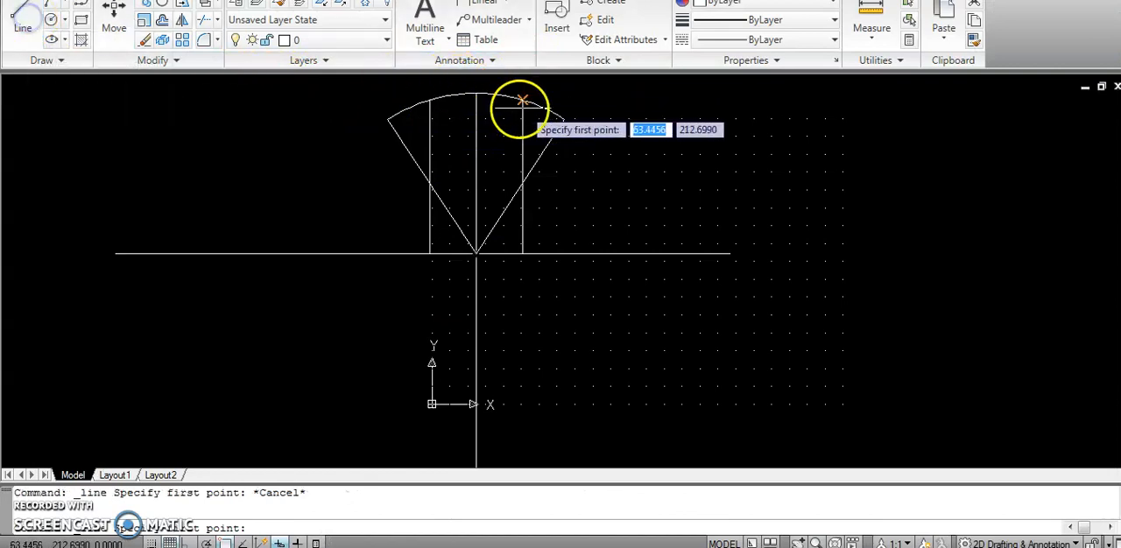
scroll(546, 123, up, 5)
scroll(526, 121, down, 2)
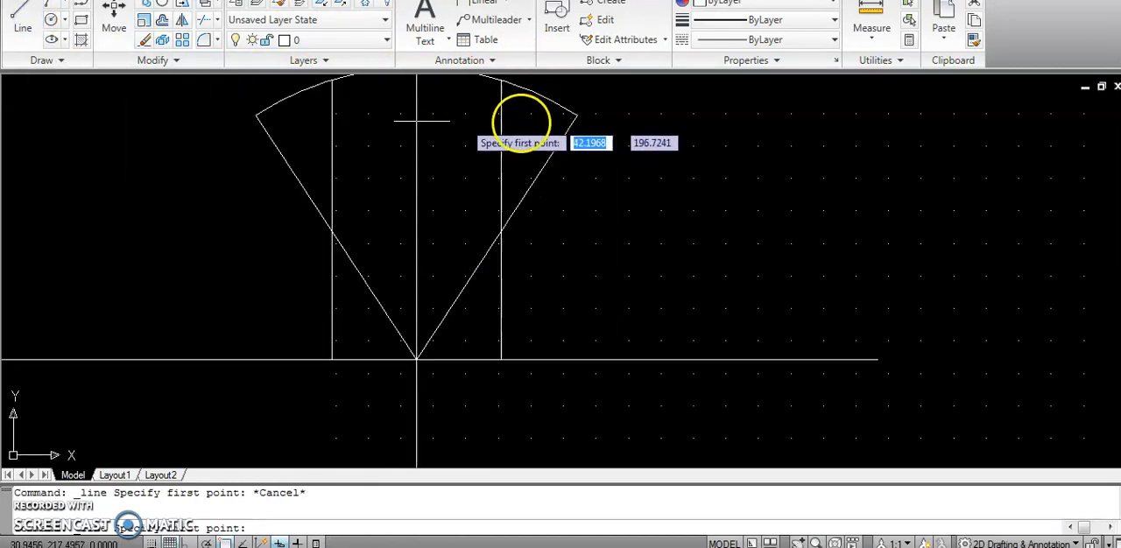
click(257, 117)
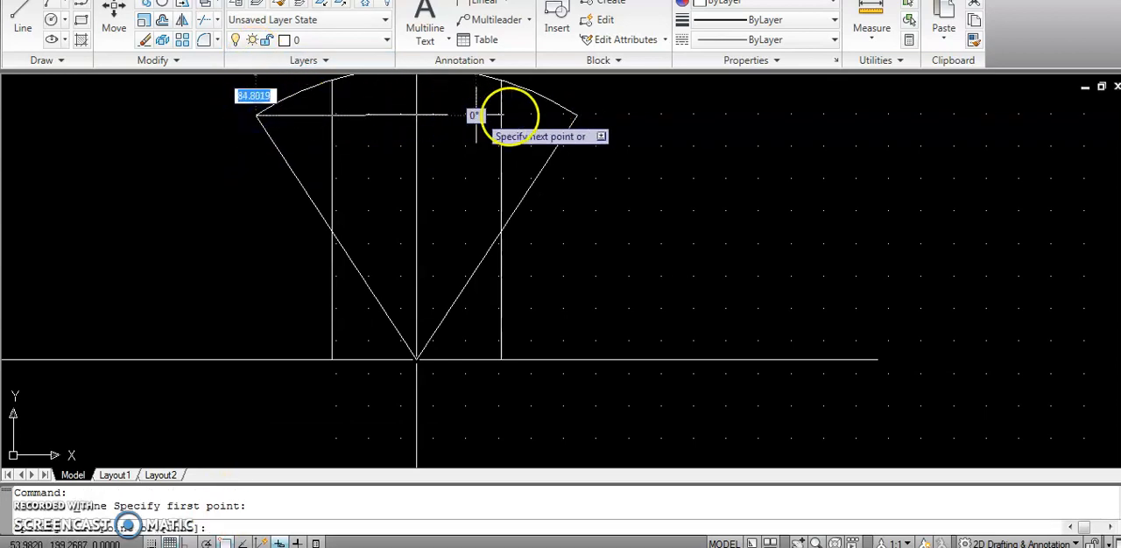
click(576, 114)
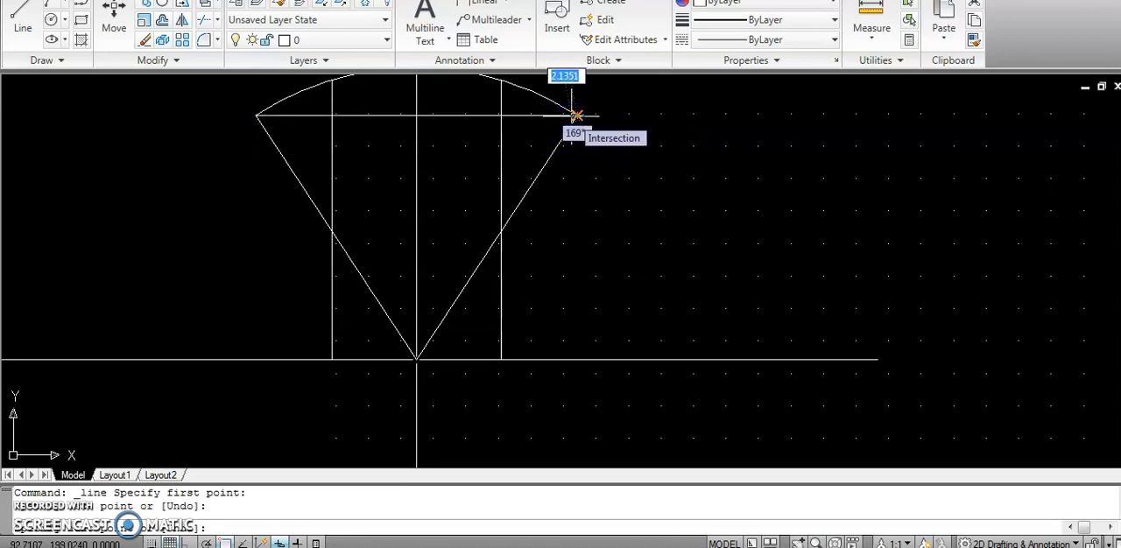
key(Return)
Trim the outer parts of both slanted lines, the centre line below the chord, and the two side verticals above it.
click(599, 201)
click(230, 102)
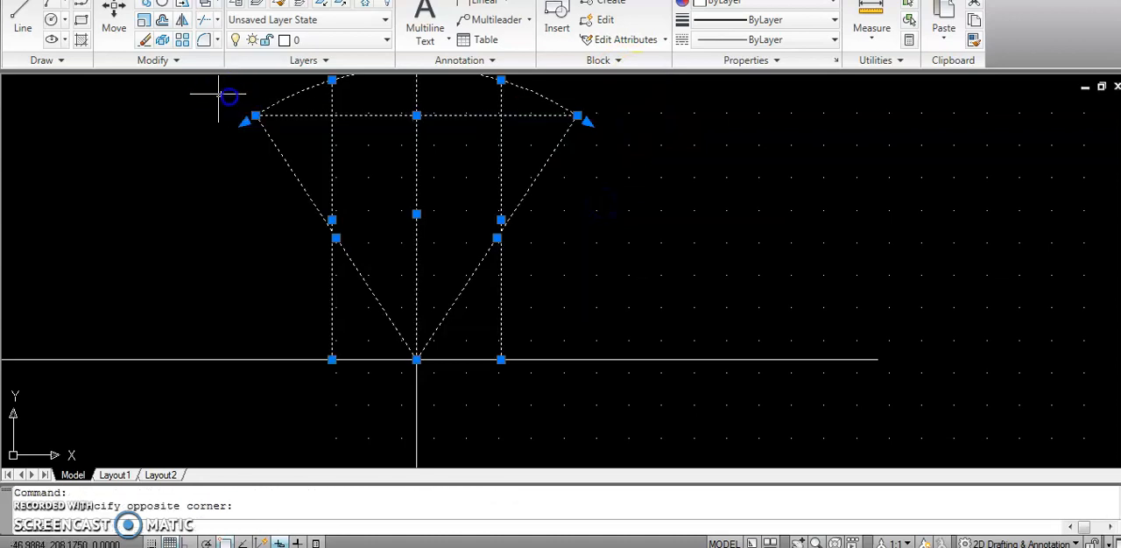
click(204, 20)
click(289, 165)
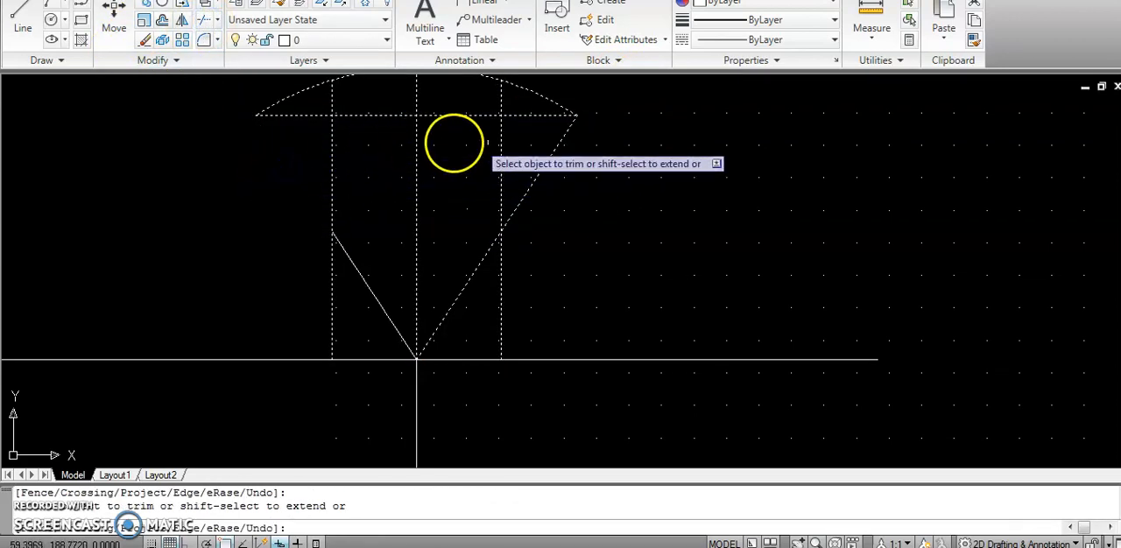
click(550, 154)
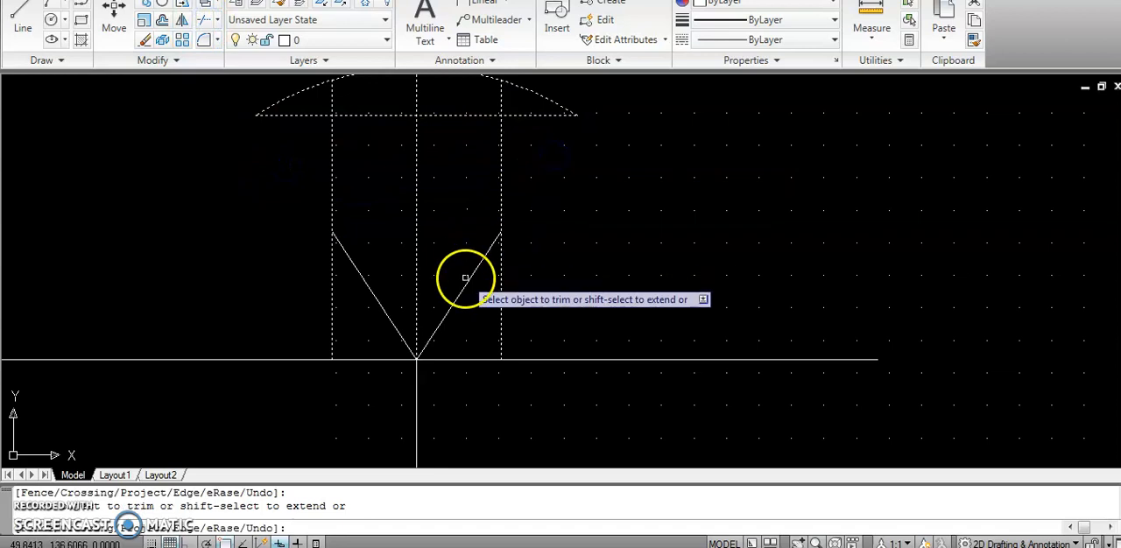
click(414, 260)
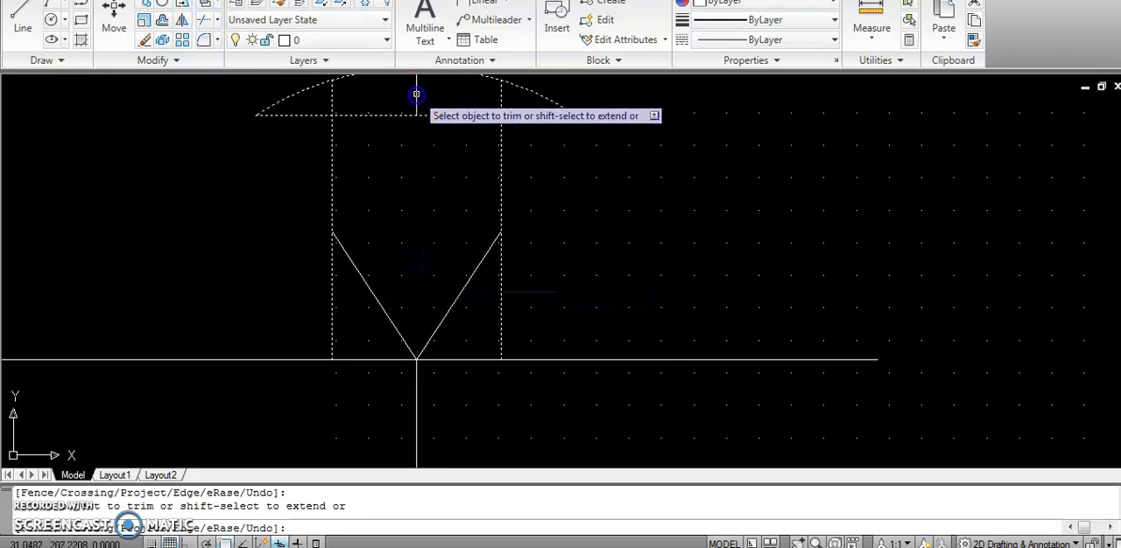
click(333, 97)
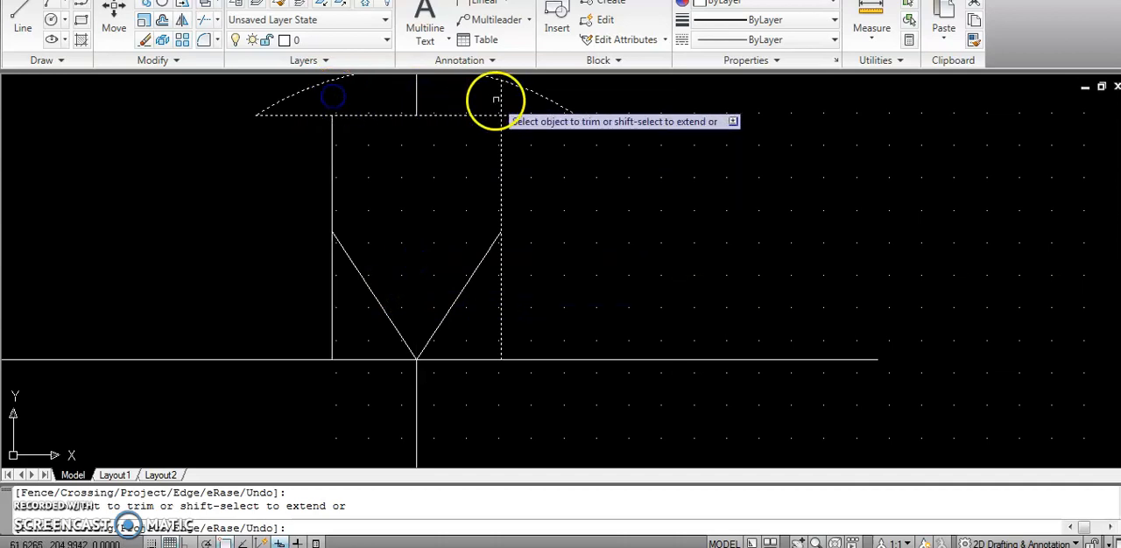
key(Escape)
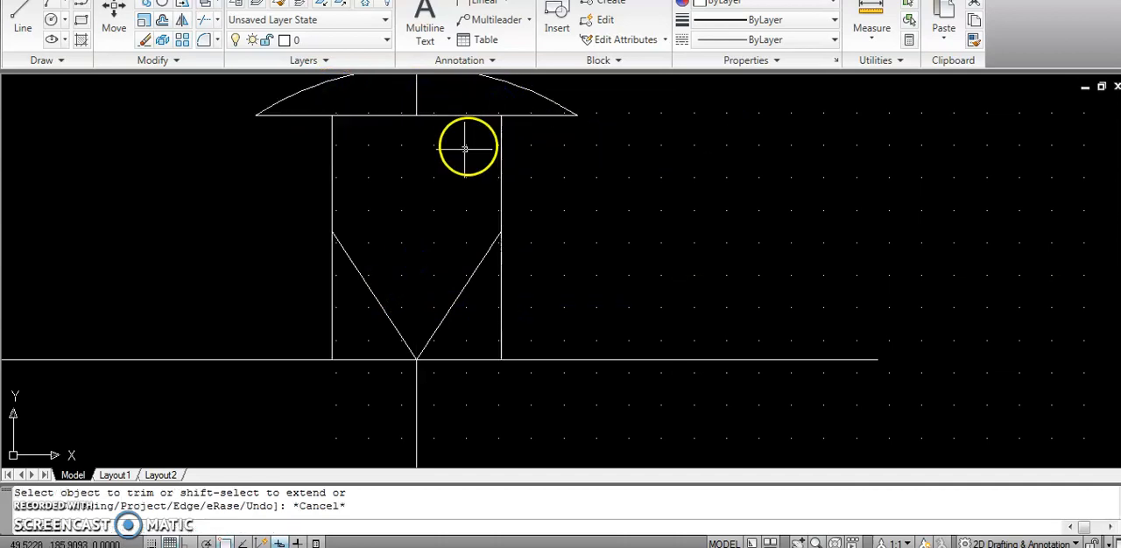
Delete the centre line stub between arc and chord and the two remaining slanted line pieces.
click(417, 91)
key(Delete)
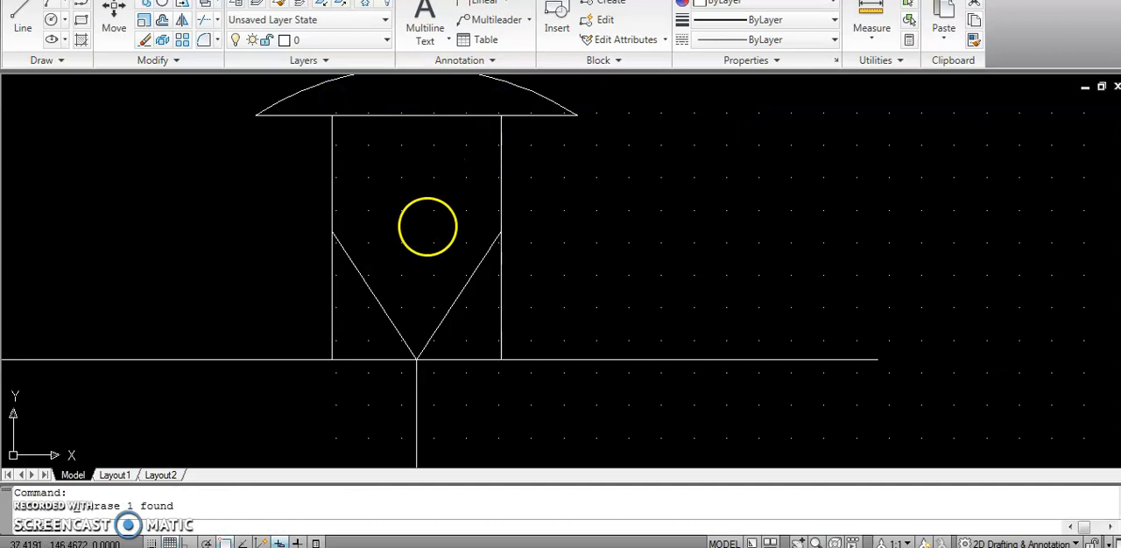
click(378, 297)
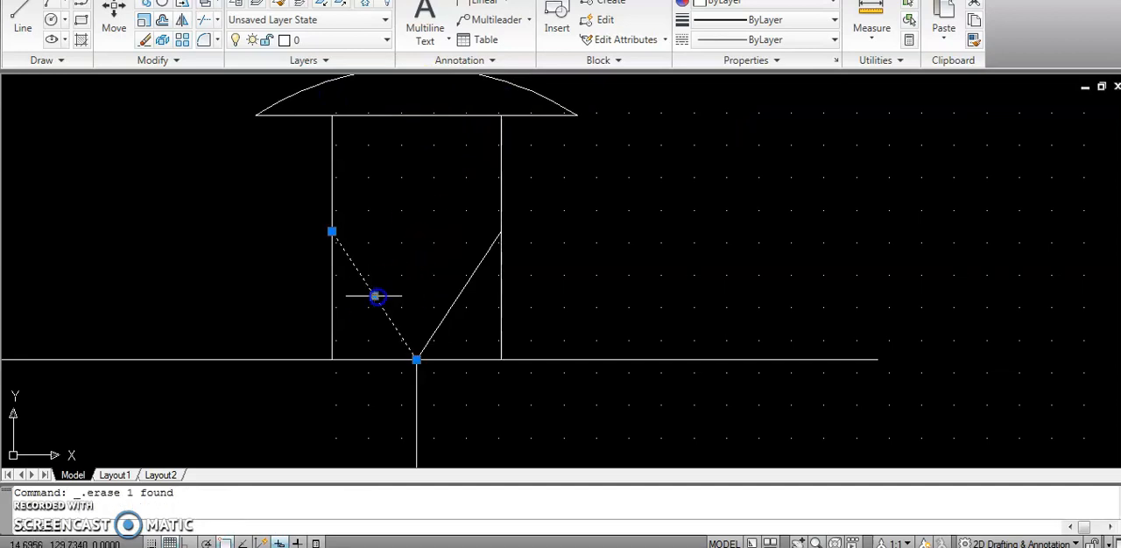
key(Delete)
click(470, 275)
key(Delete)
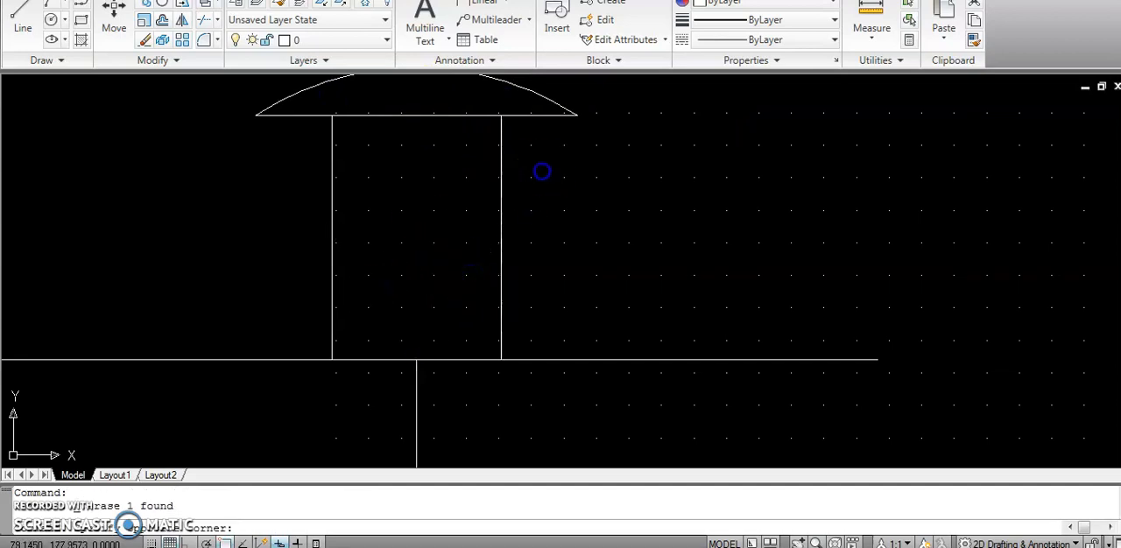
Trim away the part of the chord that lies between the two vertical lines.
click(538, 170)
click(300, 108)
click(206, 22)
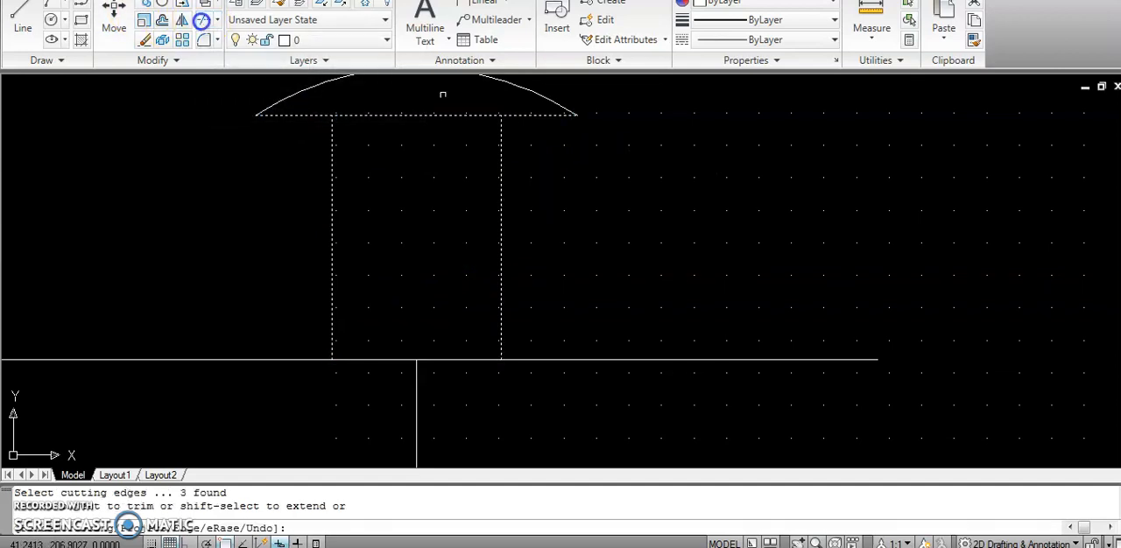
click(449, 115)
scroll(670, 281, down, 3)
scroll(671, 275, up, 1)
key(Escape)
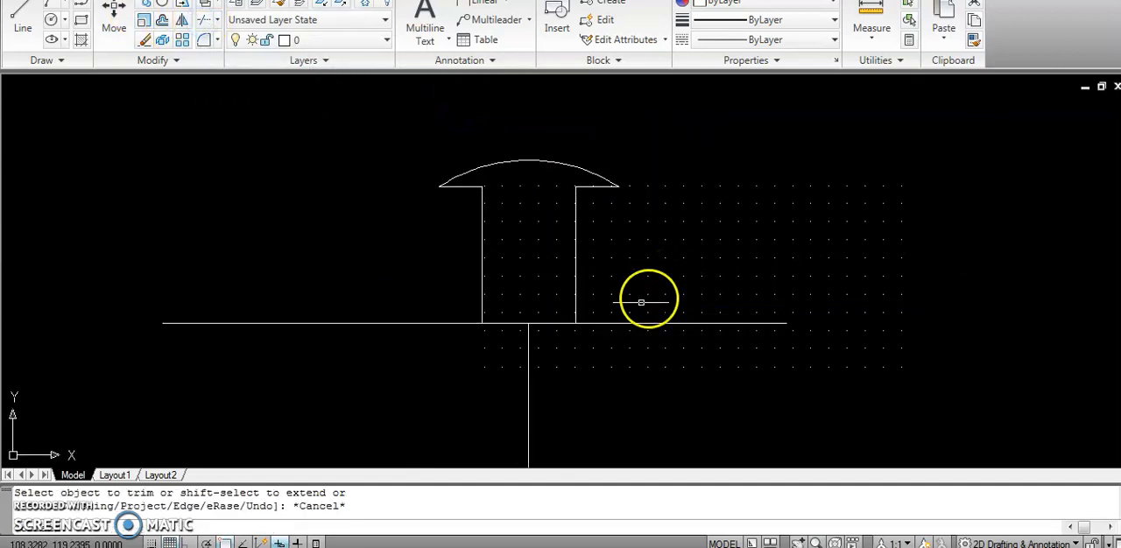
Delete both halves of the horizontal construction line and the vertical centre line below the shape.
click(357, 323)
key(Delete)
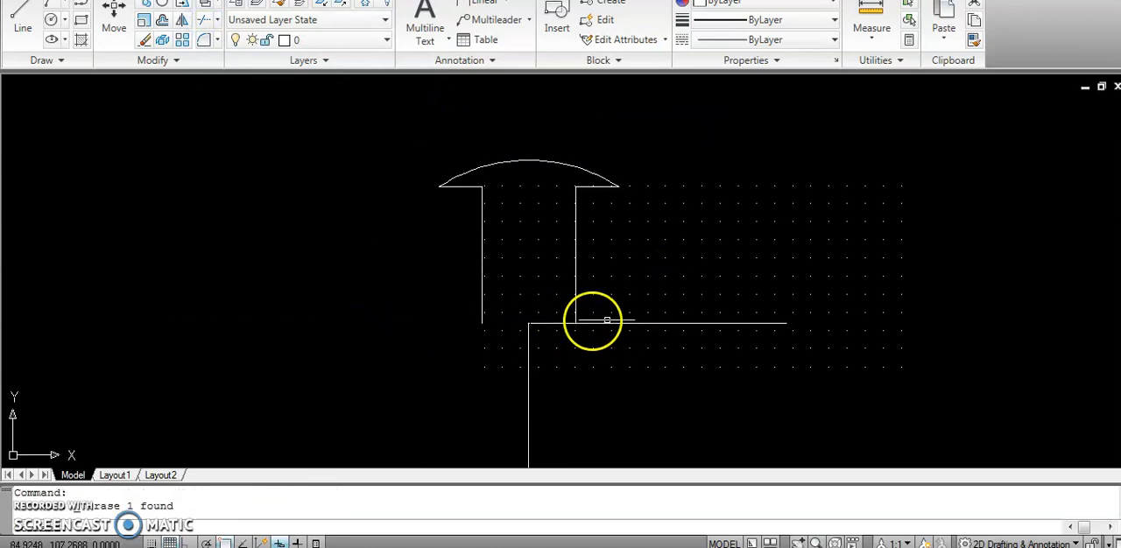
click(669, 323)
key(Delete)
click(528, 369)
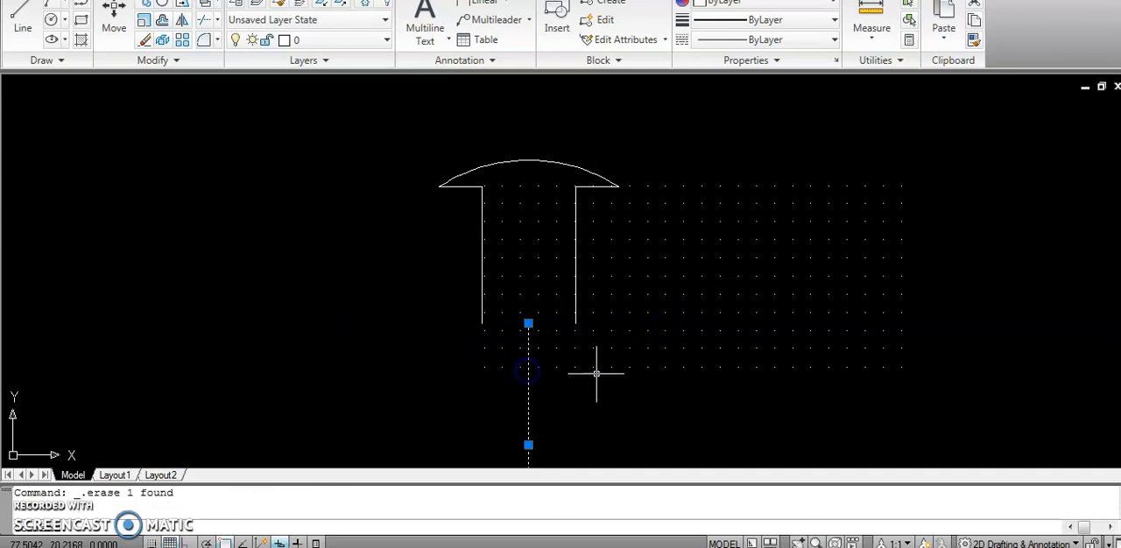
Select the whole mushroom-shaped profile and set up a polar array with 4 items over 360 degrees.
scroll(596, 374, down, 4)
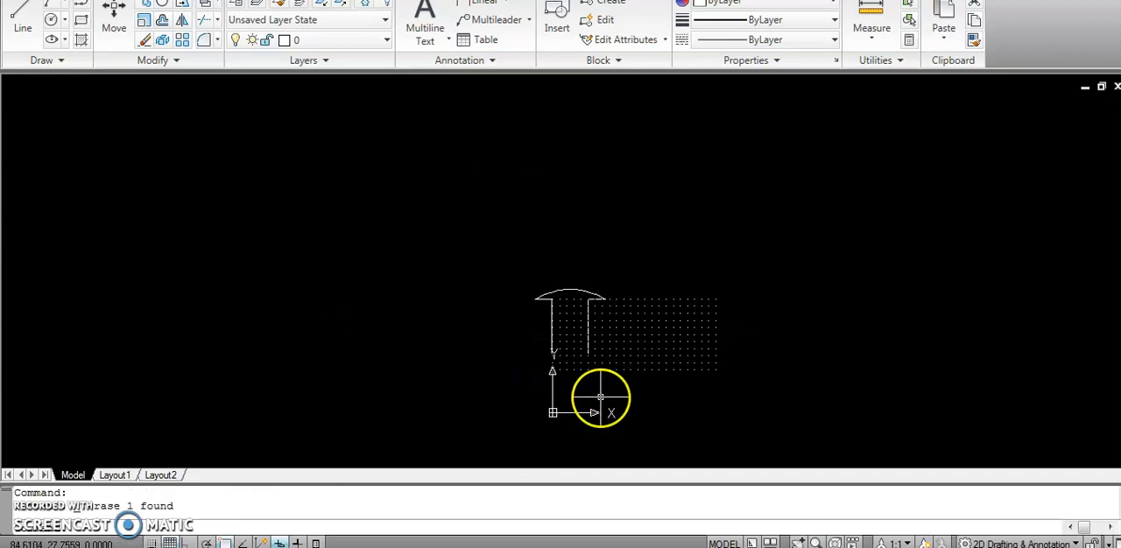
scroll(600, 398, up, 5)
scroll(600, 398, down, 2)
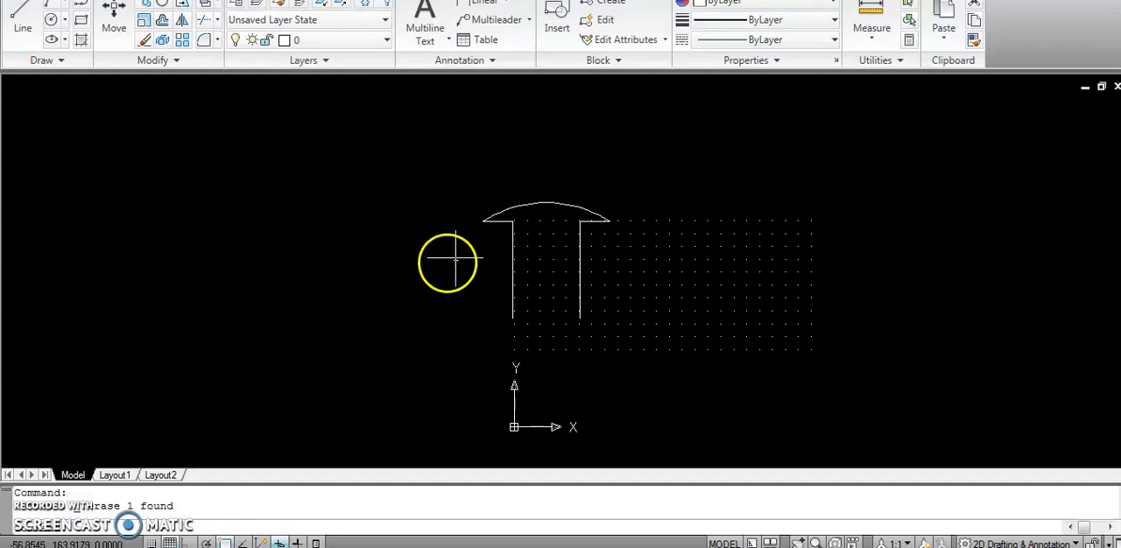
click(639, 323)
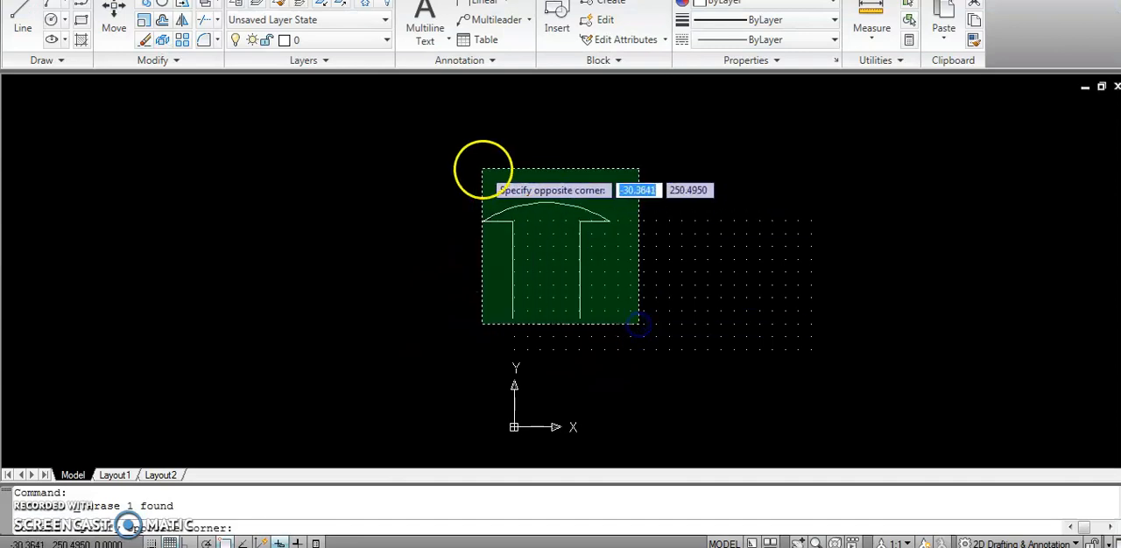
click(483, 169)
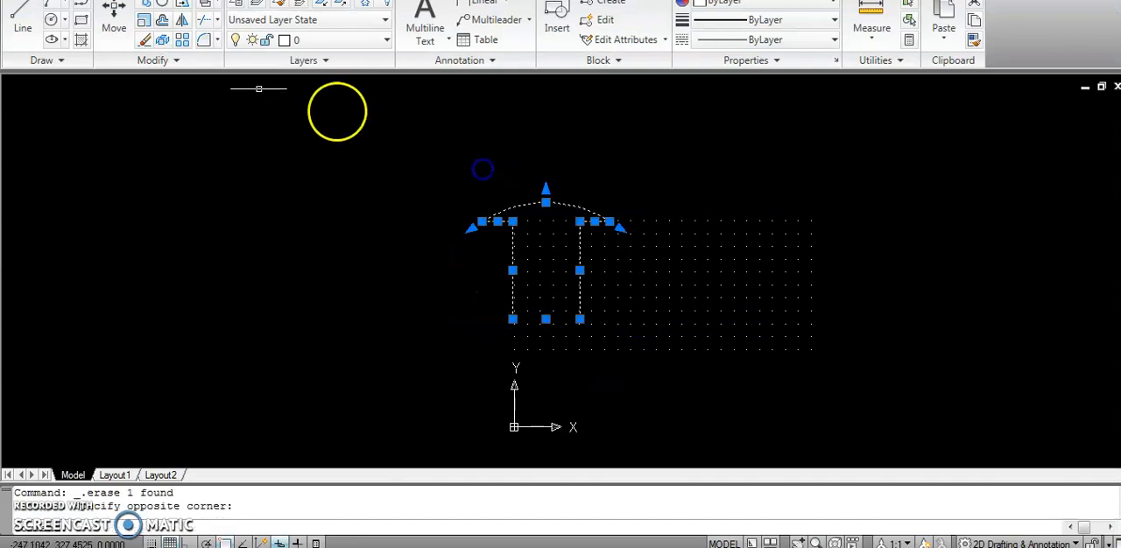
click(183, 41)
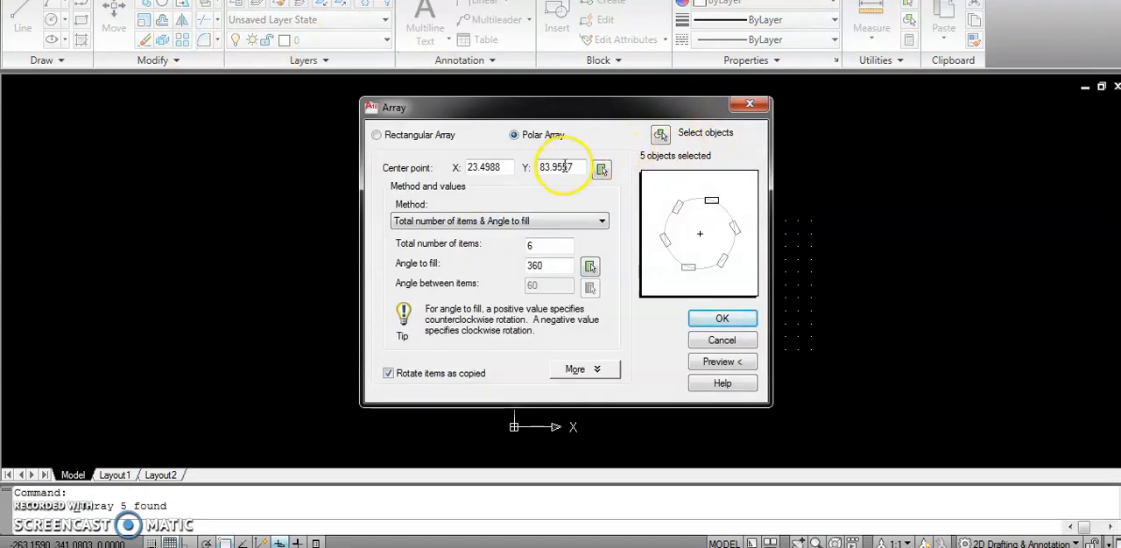
click(541, 246)
key(BackSpace)
text(4)
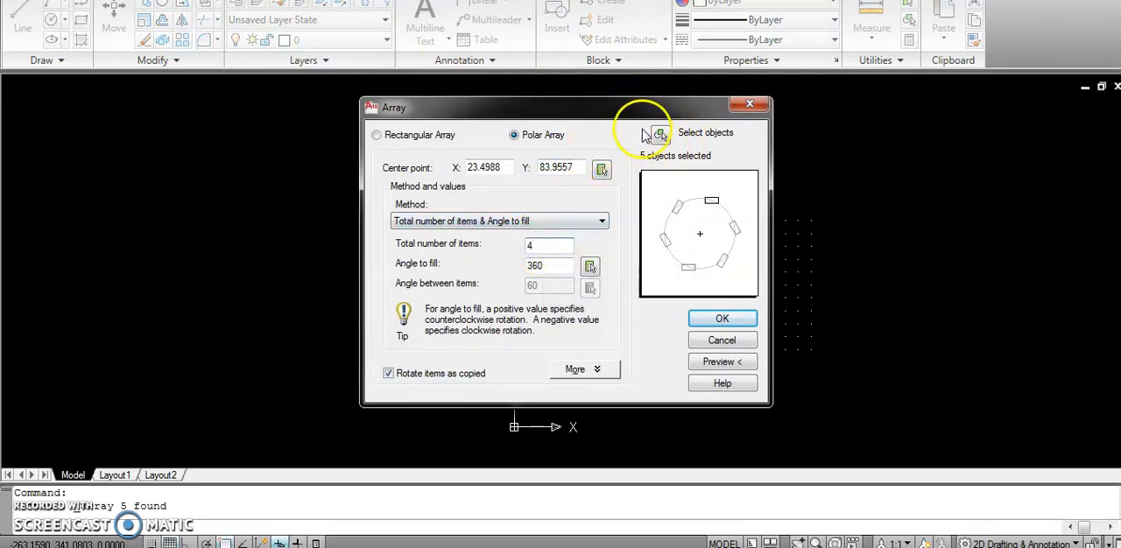
Use the arc's centre, midway between the lower ends of the verticals, as the array centre and create the array.
click(601, 169)
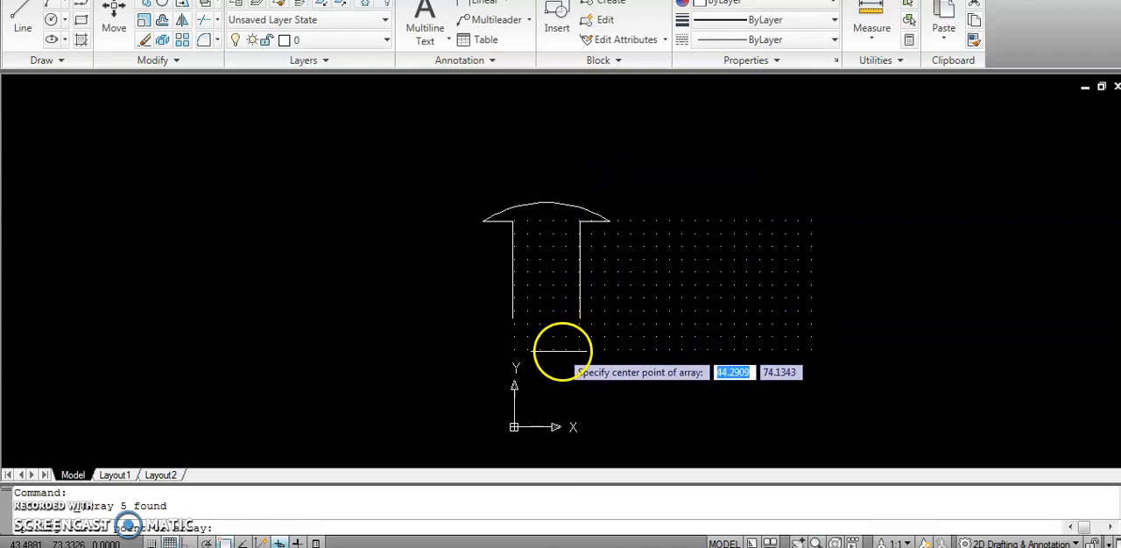
scroll(540, 399, up, 2)
scroll(540, 395, down, 4)
scroll(534, 400, up, 3)
scroll(528, 437, up, 6)
scroll(524, 443, down, 4)
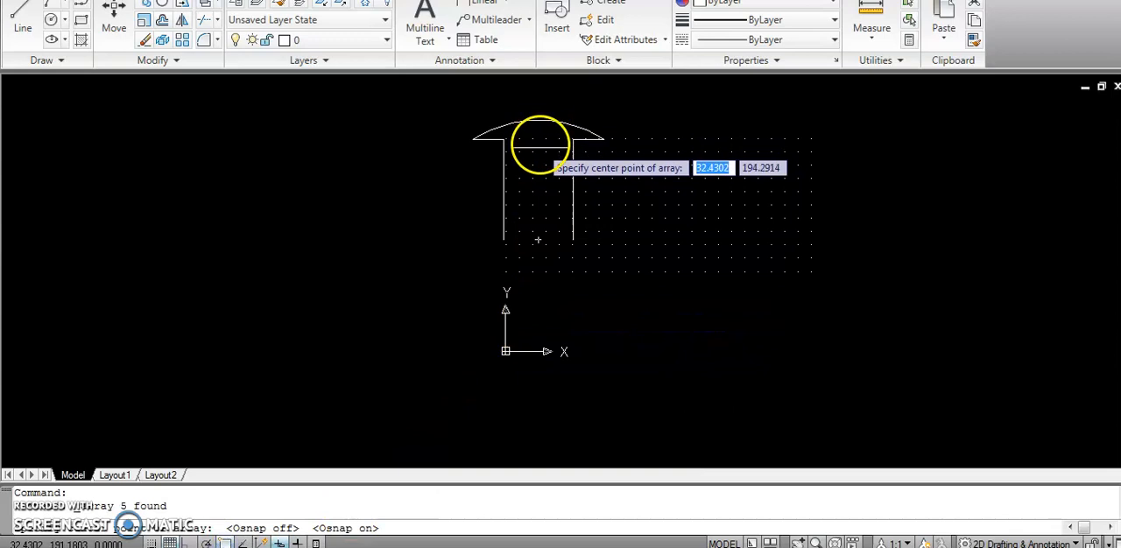
click(538, 239)
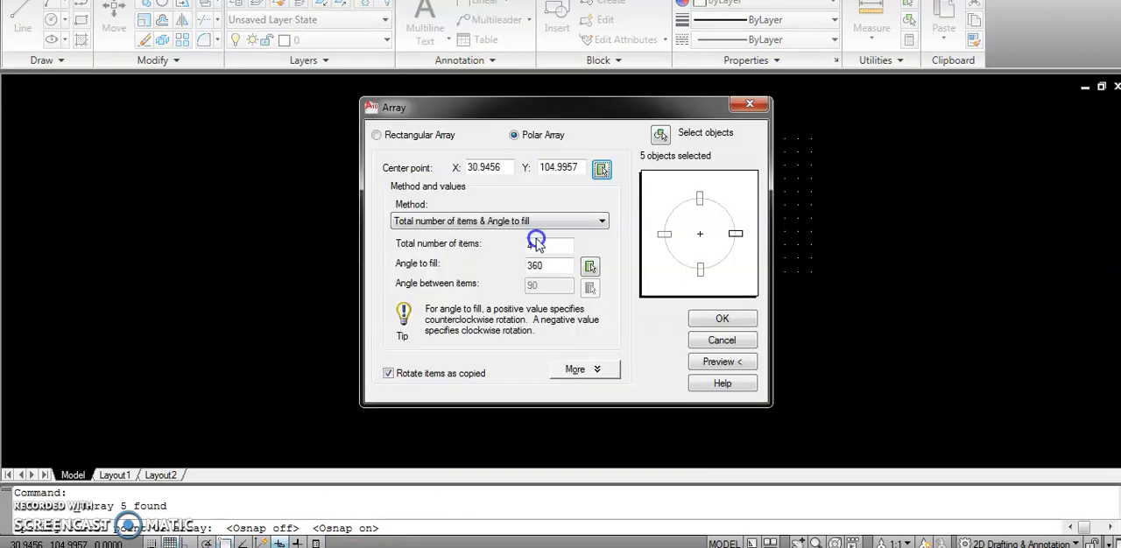
click(717, 319)
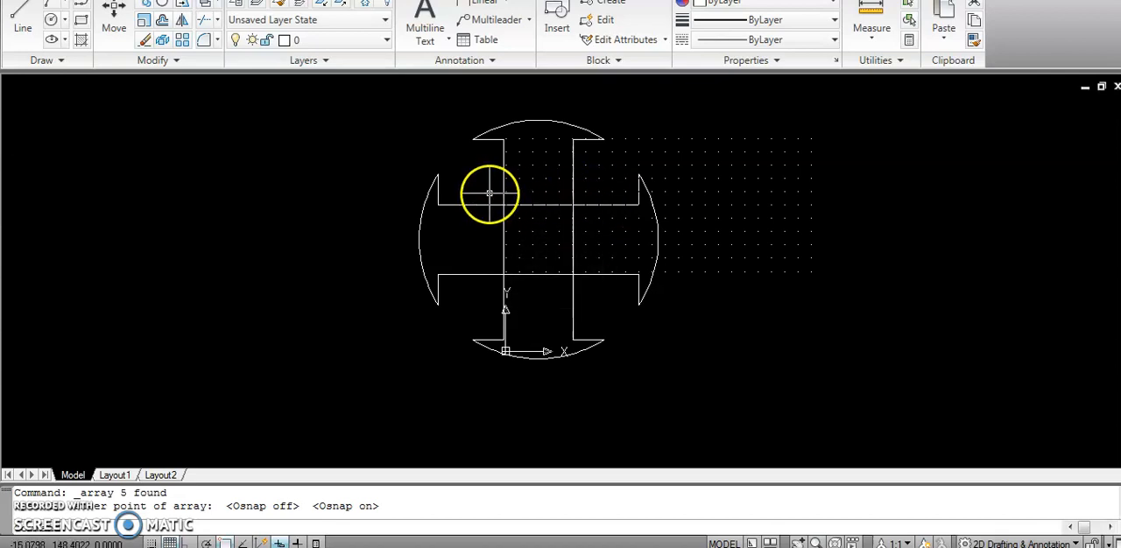
Start a stepped line right of the four-armed figure with Ortho on, drawing 5 units up and 5 units right.
click(11, 16)
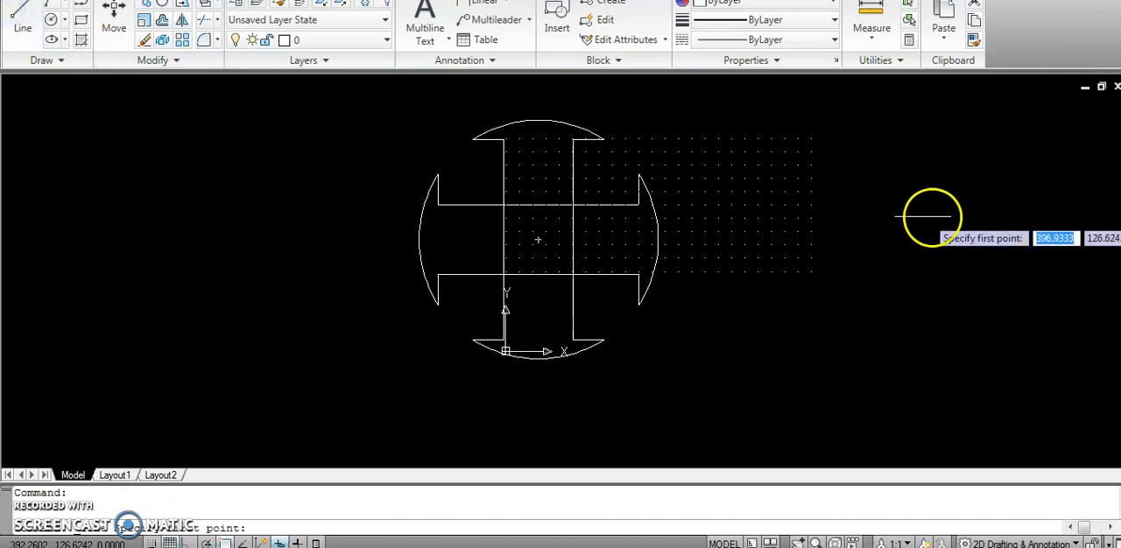
click(715, 204)
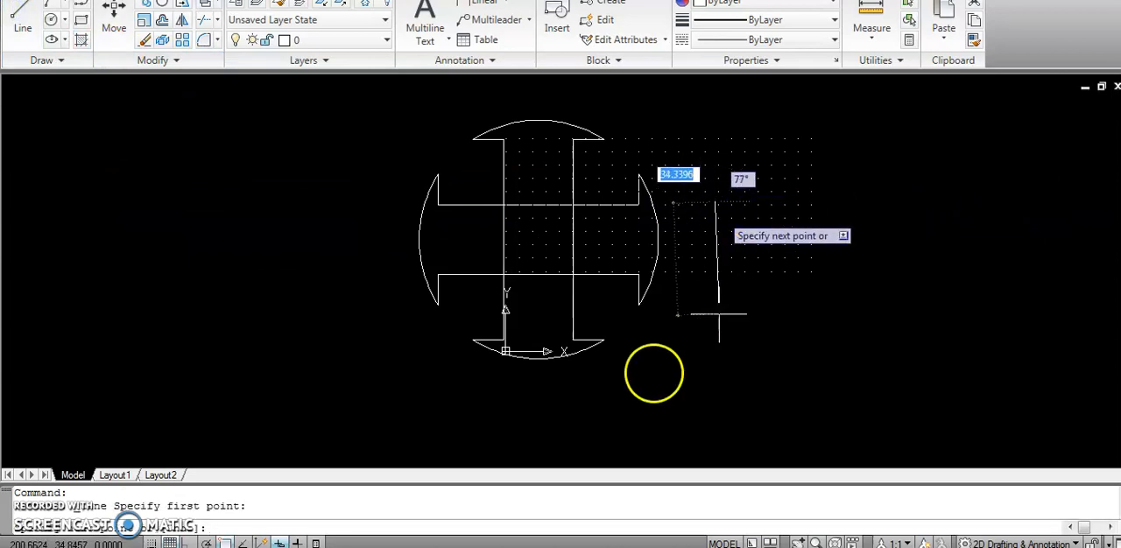
click(187, 543)
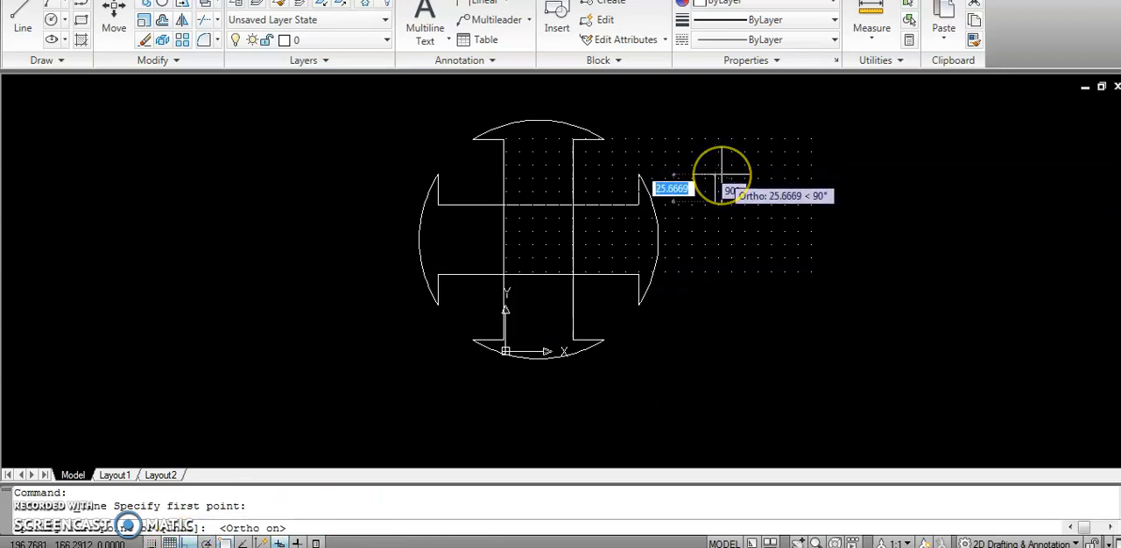
text(5)
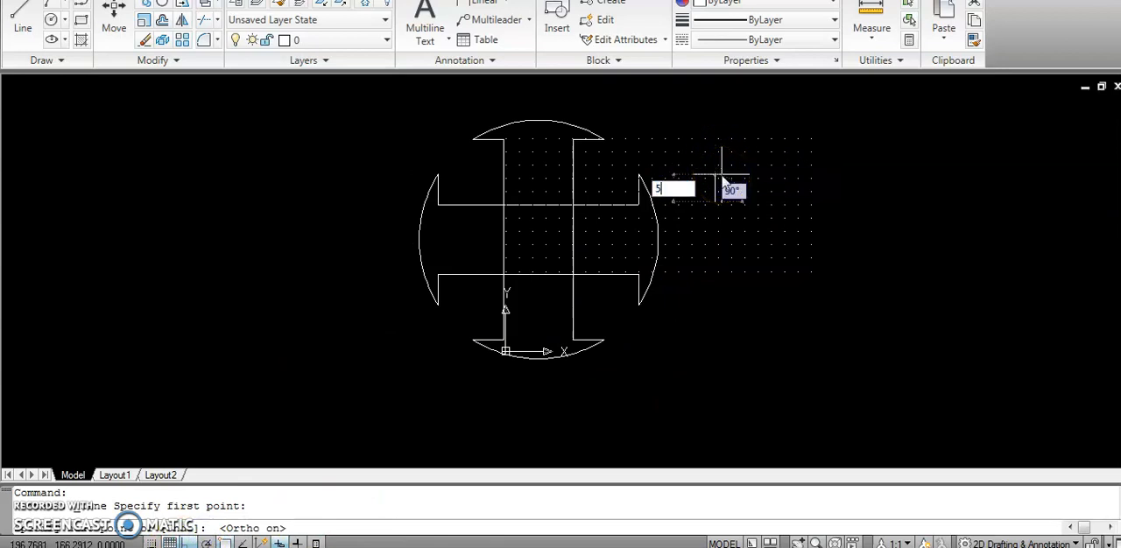
key(Return)
click(768, 197)
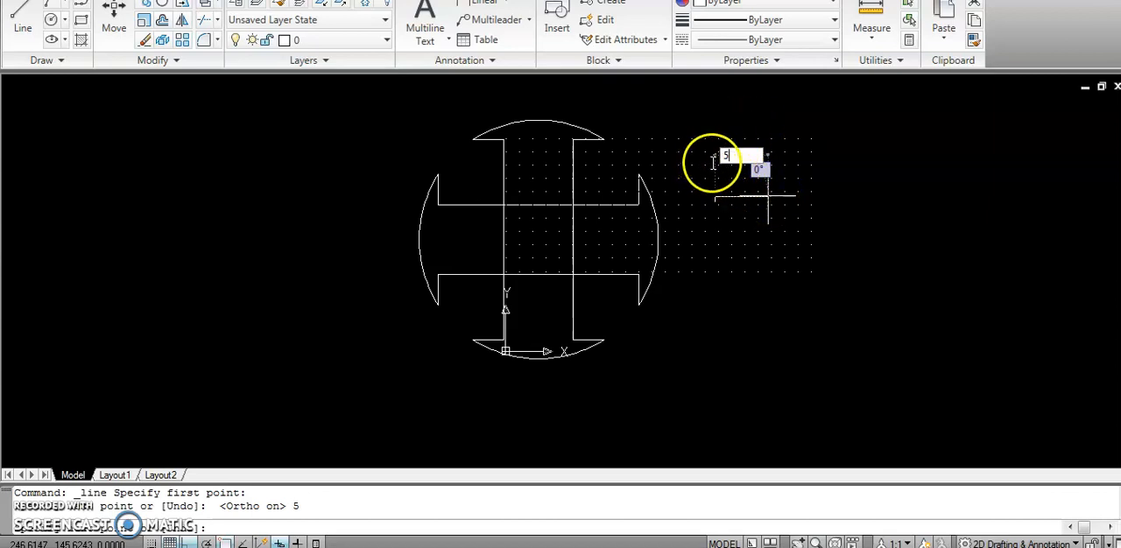
text(5)
key(Return)
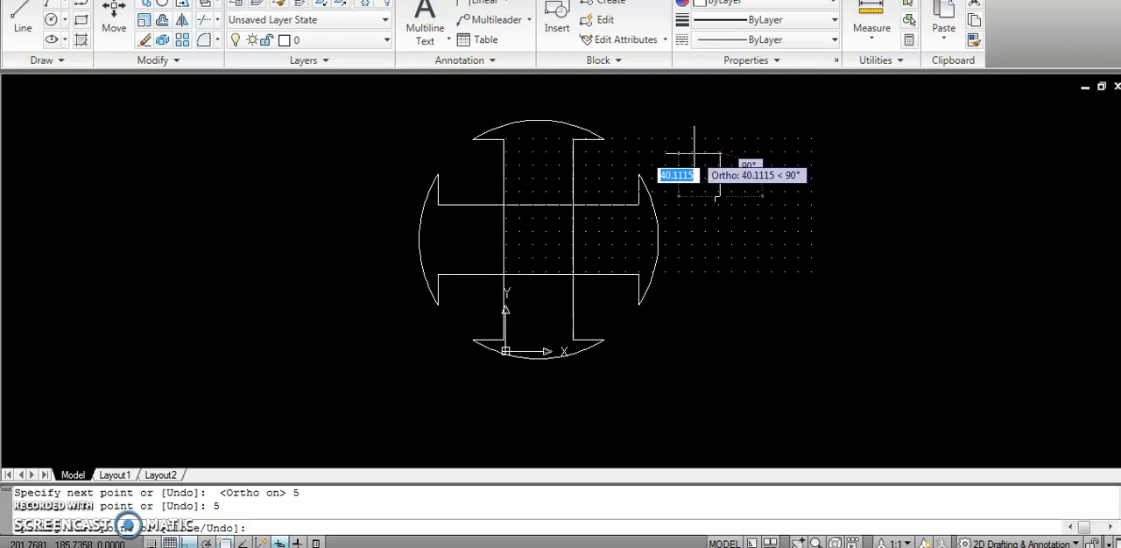
Continue the stepped line with a second step of 5 units up and 5 units right, and end the line.
text(5)
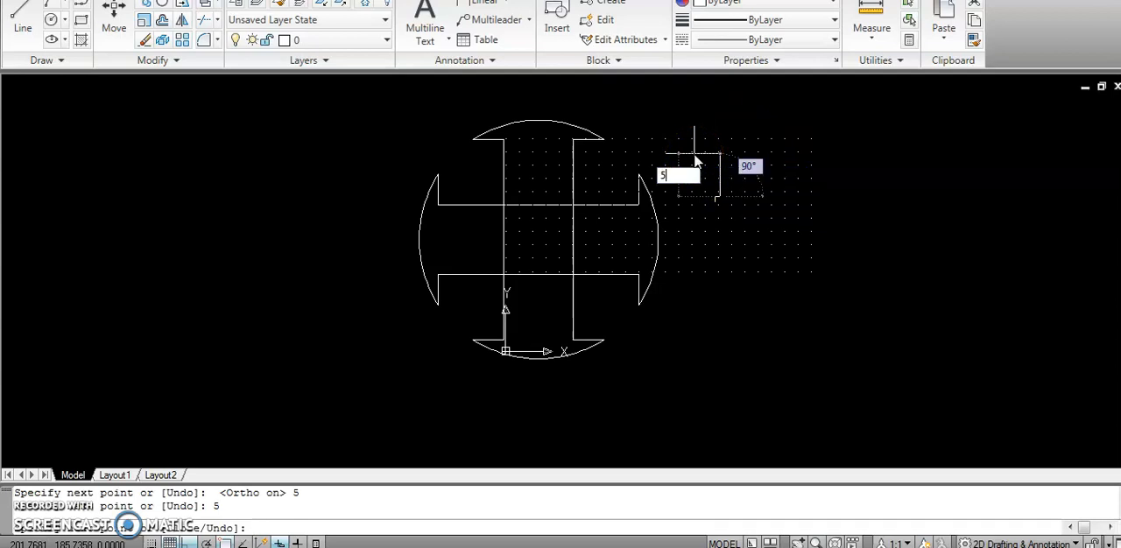
key(Return)
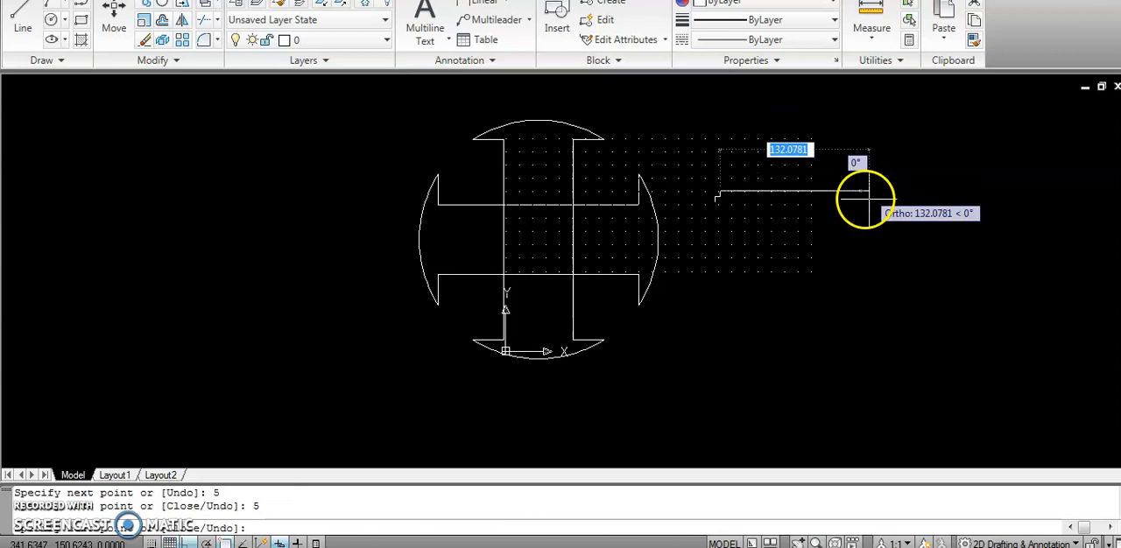
text(5)
key(Return)
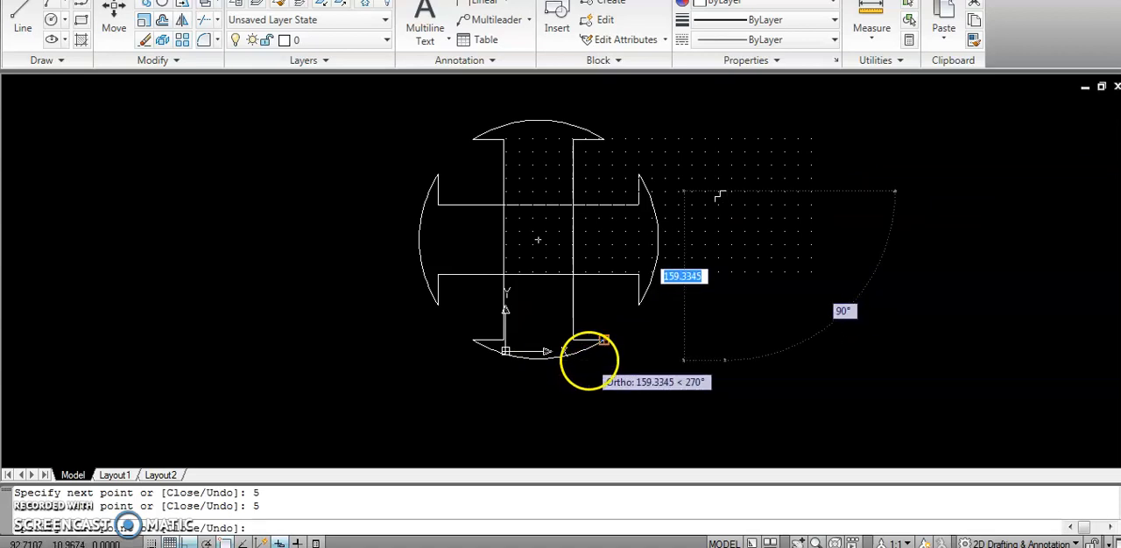
key(Escape)
Move the two middle segments of the stepped line, with Ortho off, near the figure's upper-left inner corner.
click(776, 212)
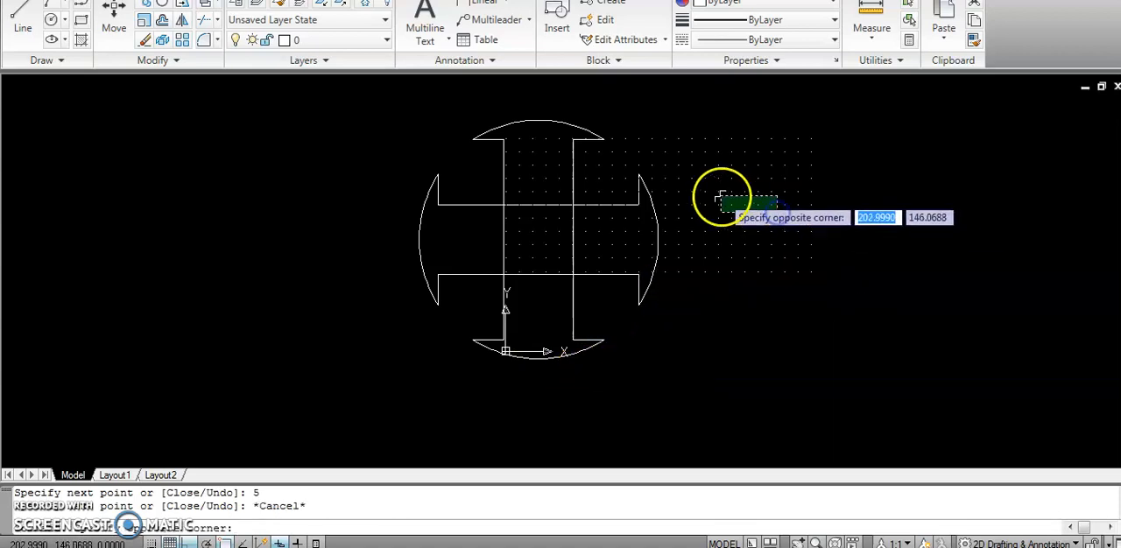
click(720, 196)
click(114, 18)
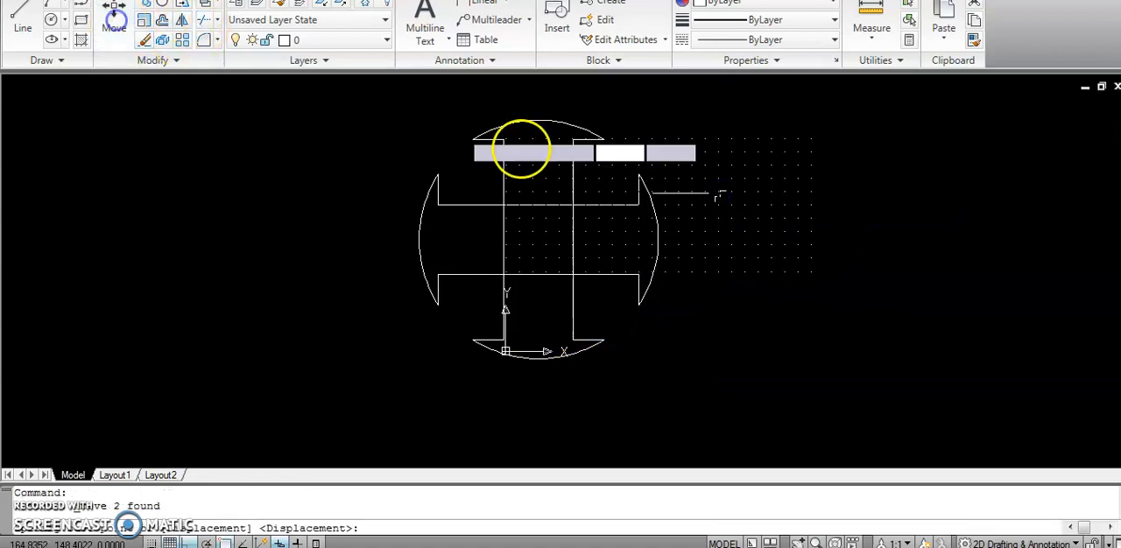
click(918, 267)
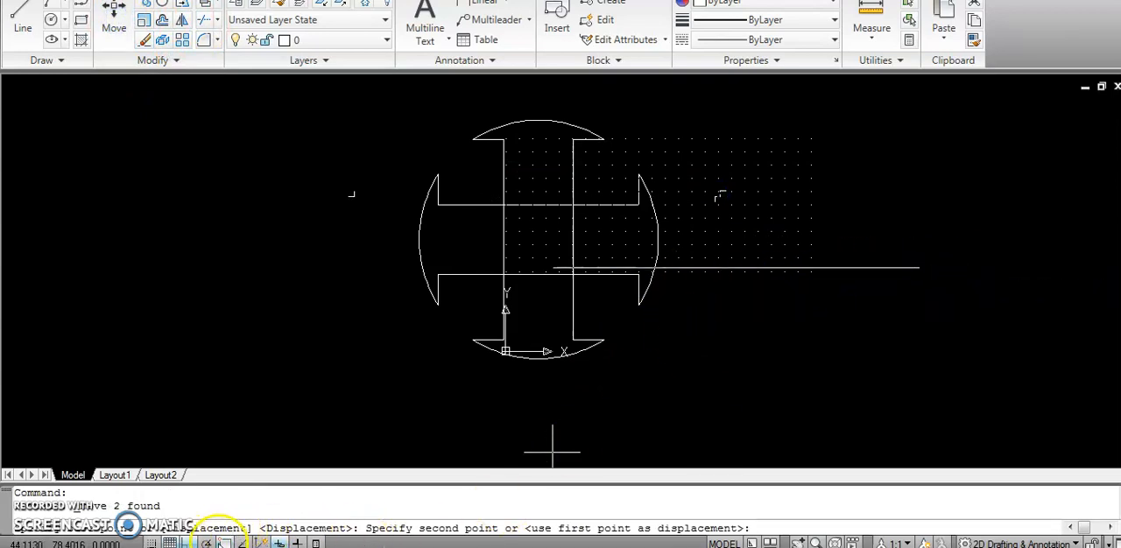
click(187, 542)
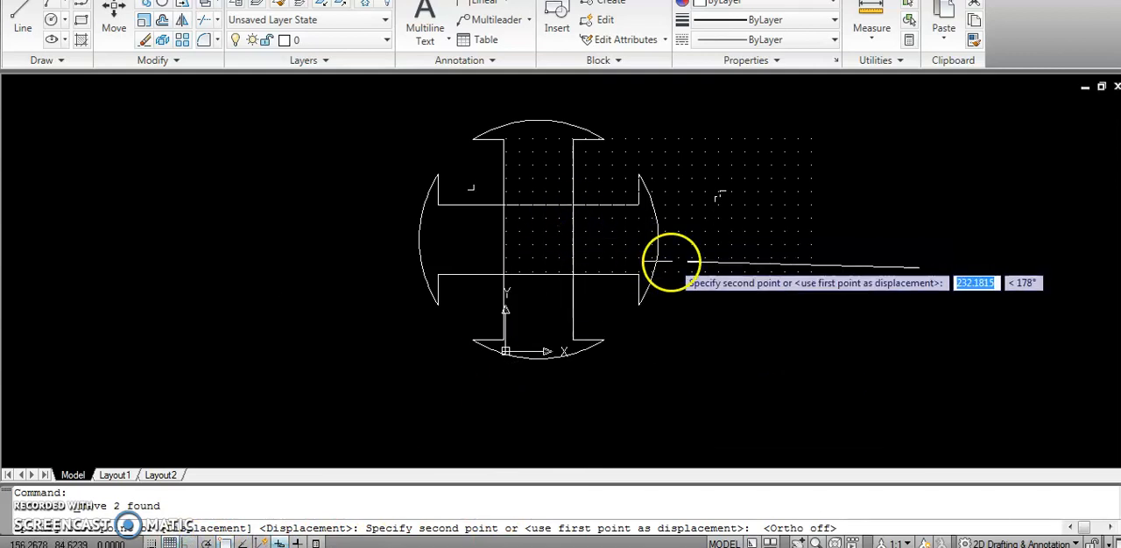
scroll(690, 263, up, 2)
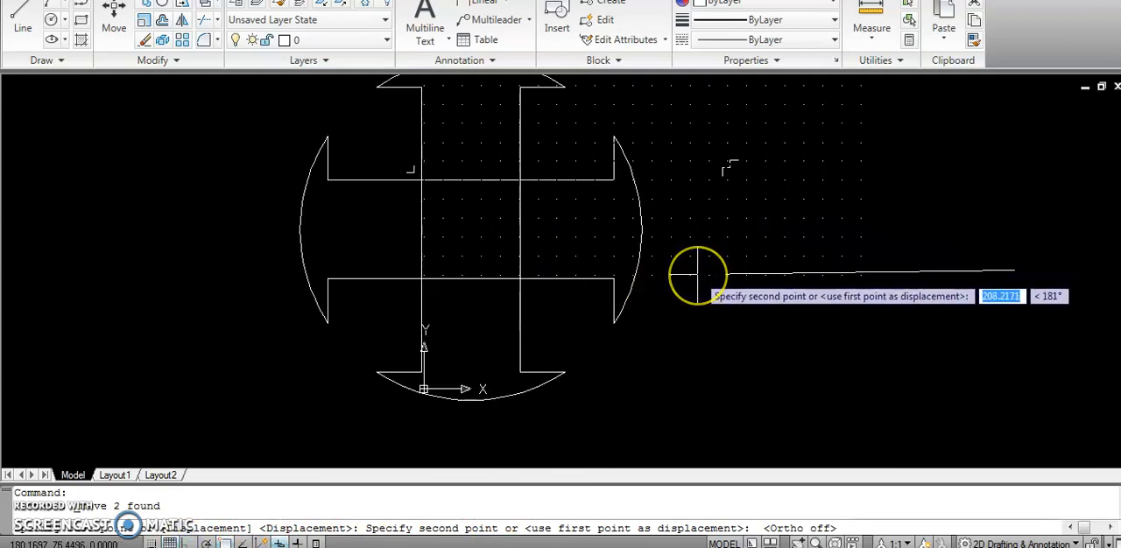
click(697, 274)
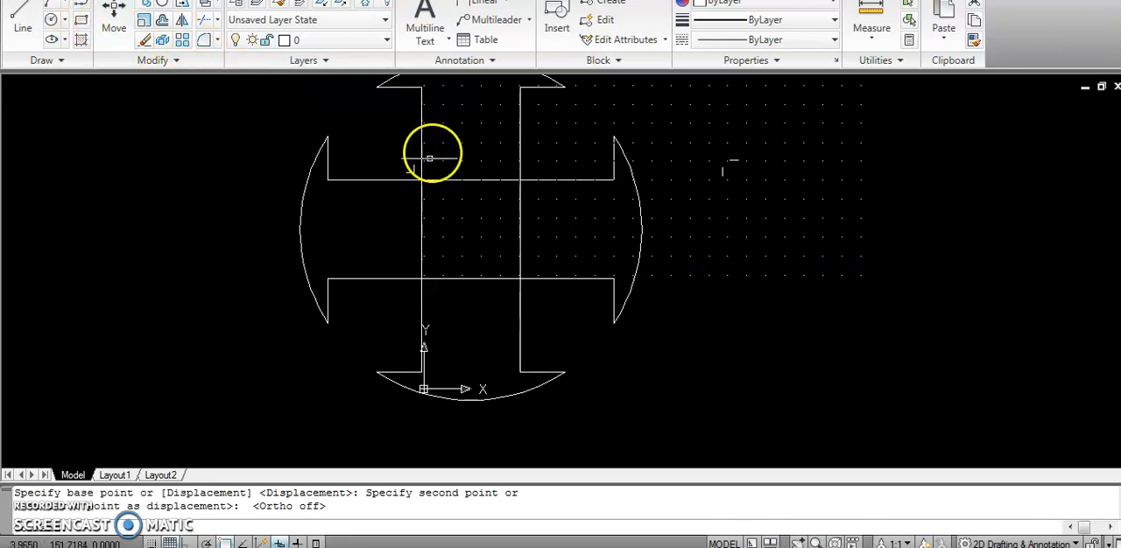
Delete all the stepped line's segments, both those beside the figure and the pair at its upper-left inner corner.
click(413, 172)
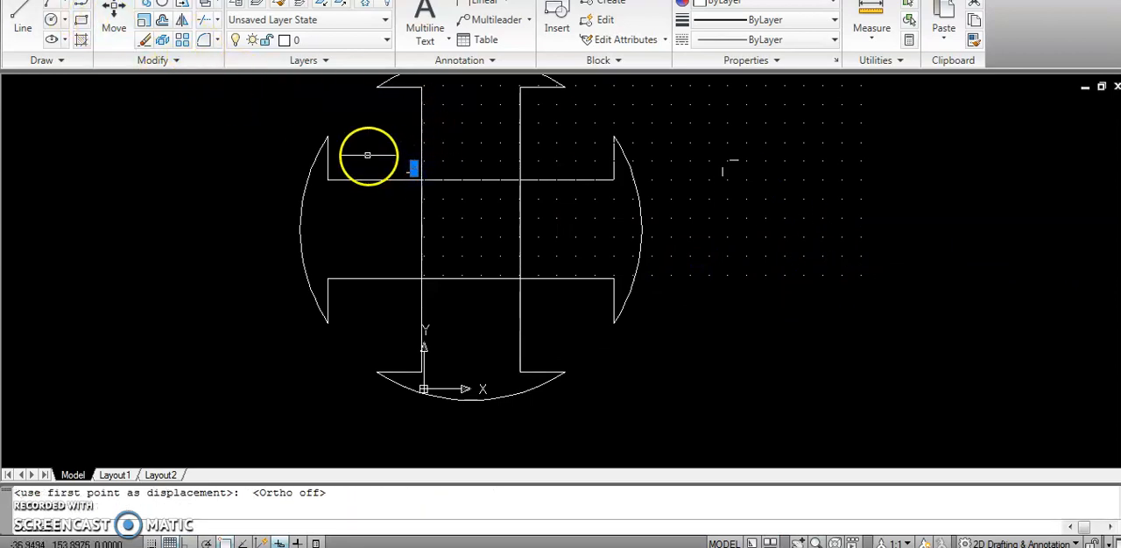
key(Escape)
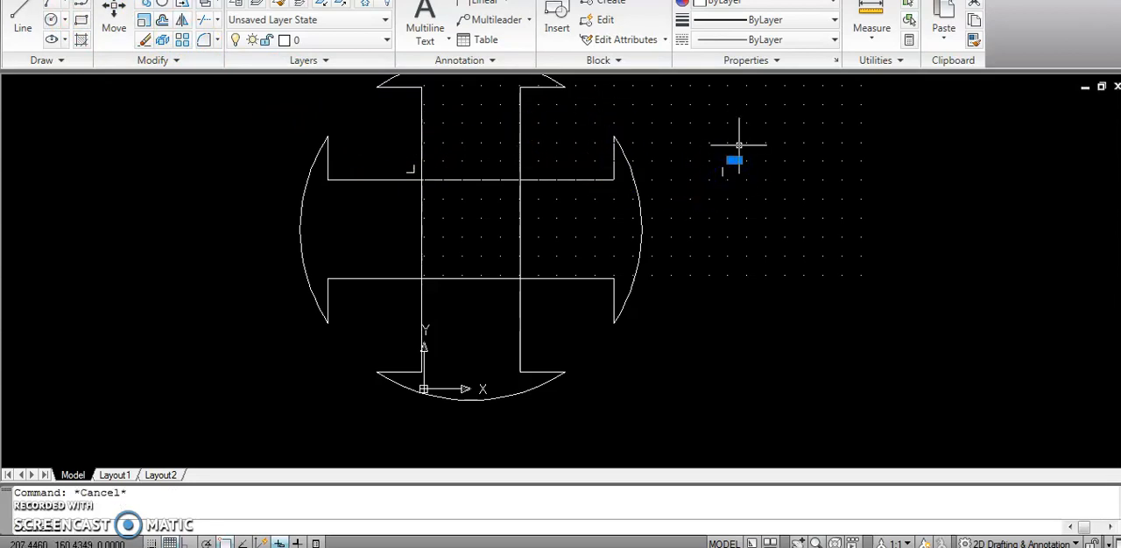
click(720, 171)
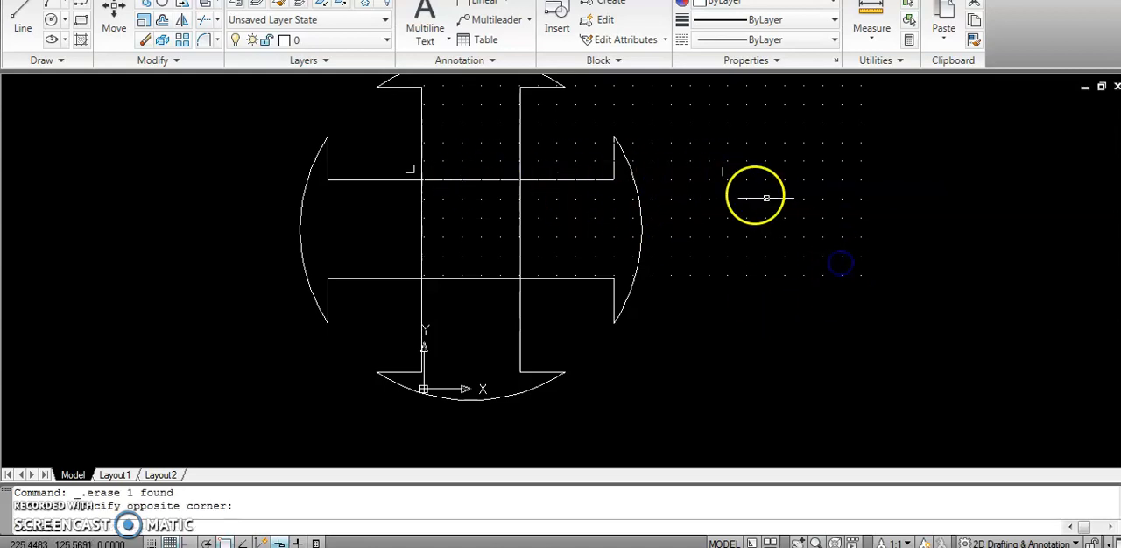
click(723, 172)
key(Delete)
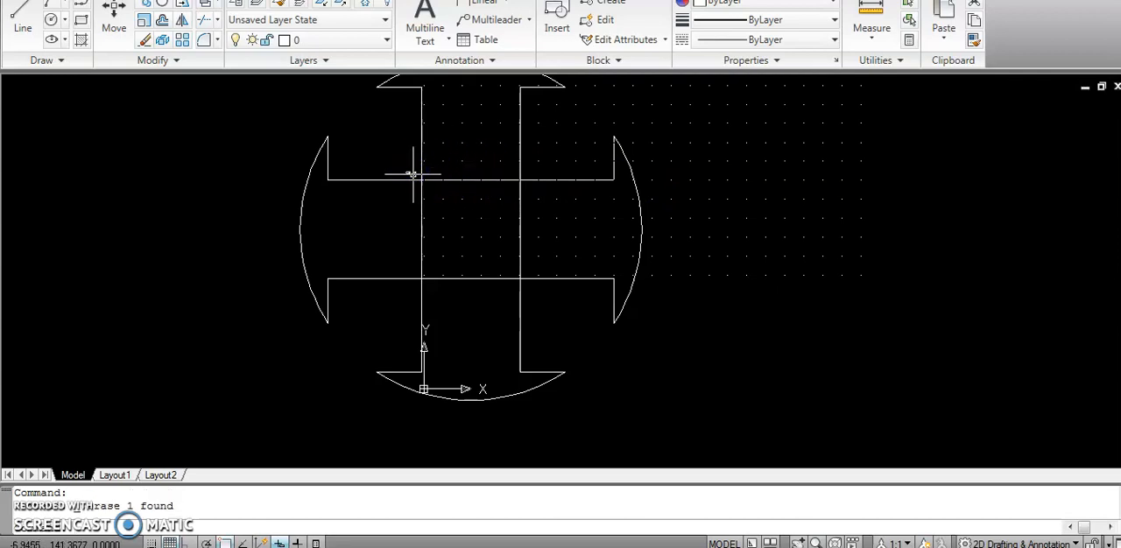
Start a new line below and right of the figure, drawing 5 units up and, with Ortho on, 5 units right.
click(24, 18)
click(662, 365)
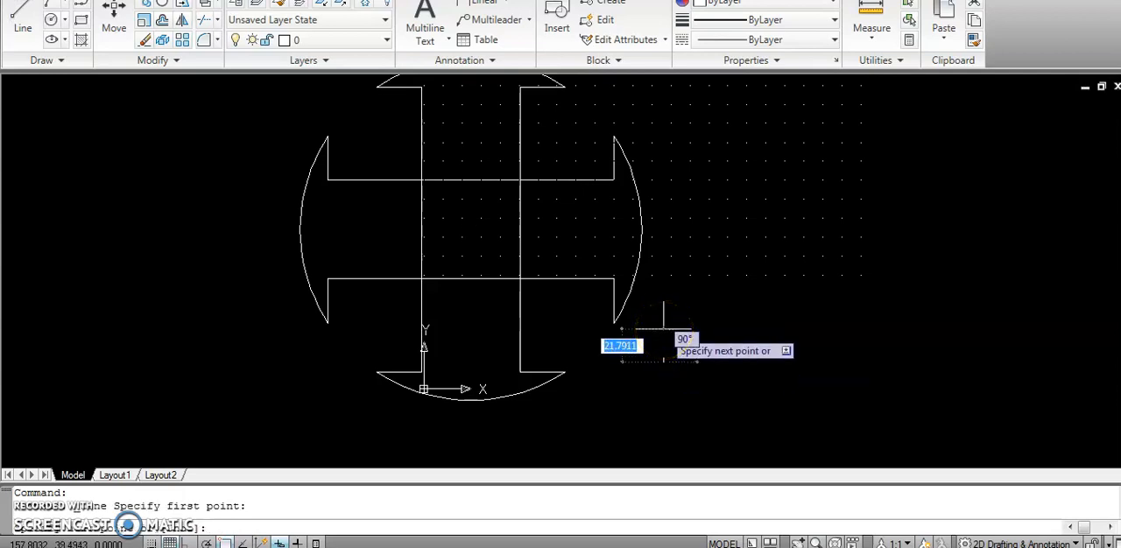
text(5)
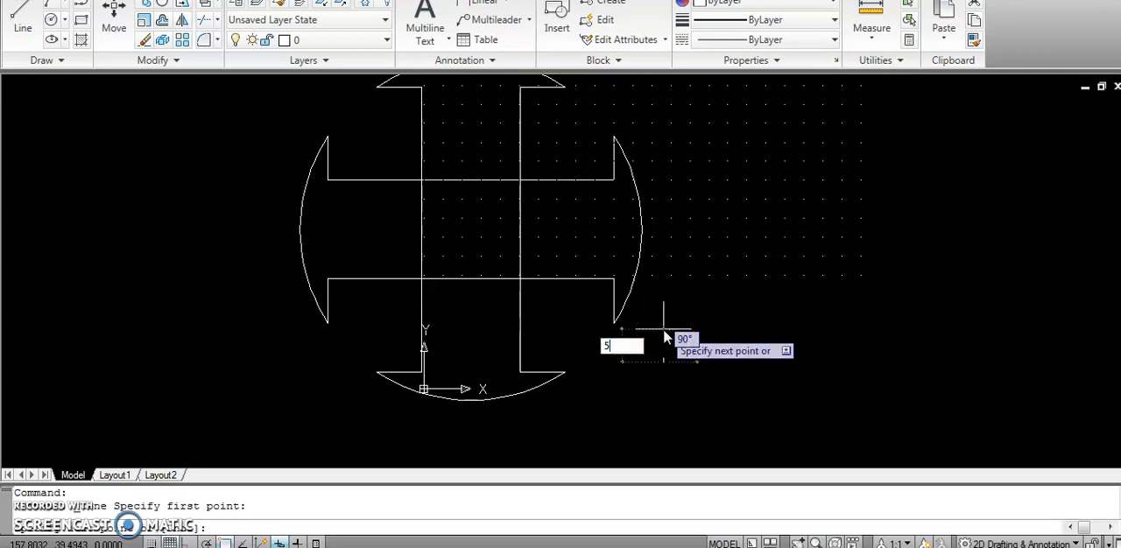
key(Return)
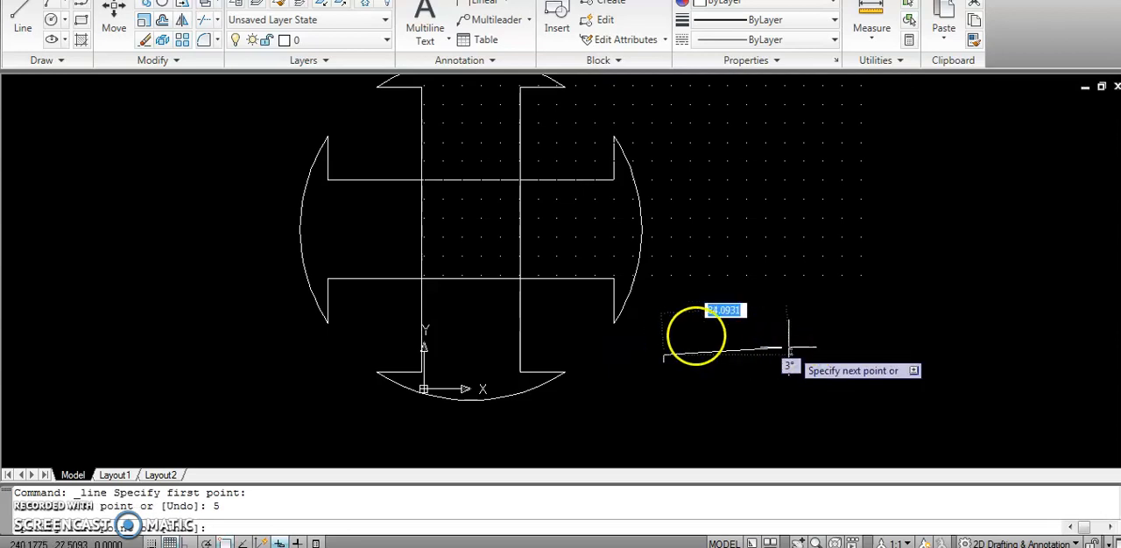
click(216, 529)
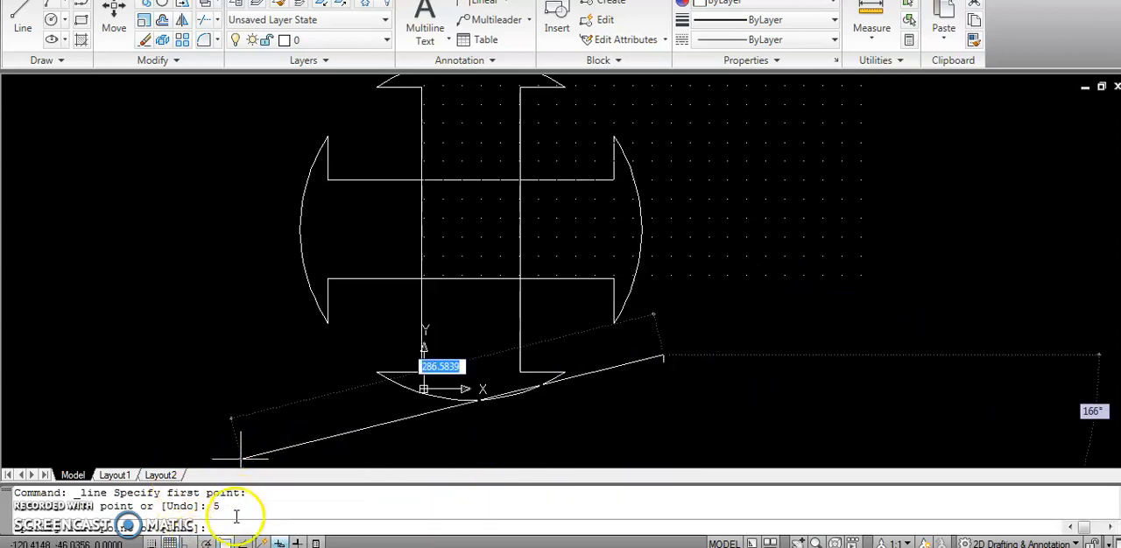
click(206, 542)
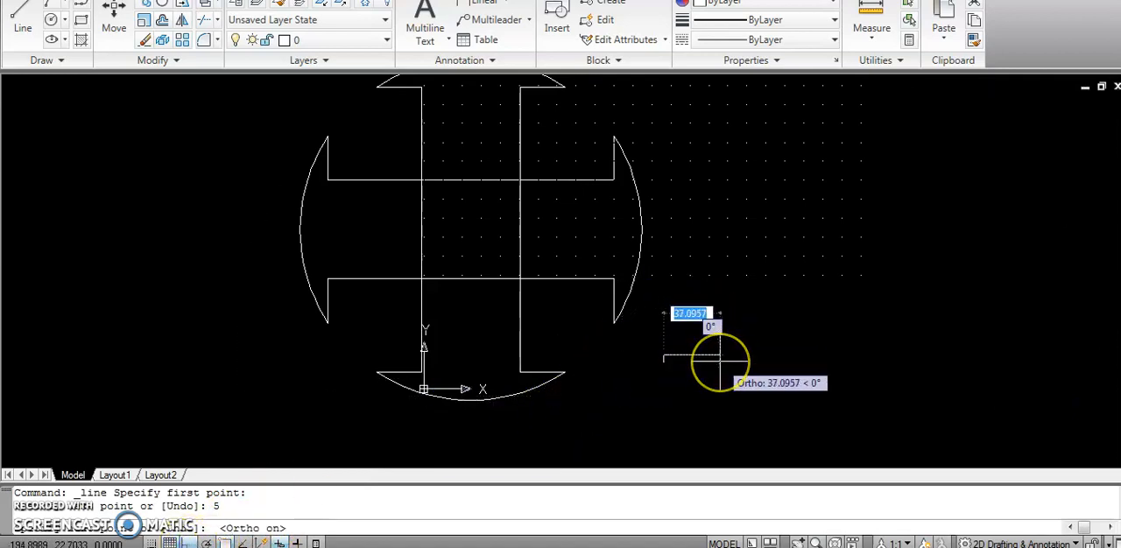
text(5)
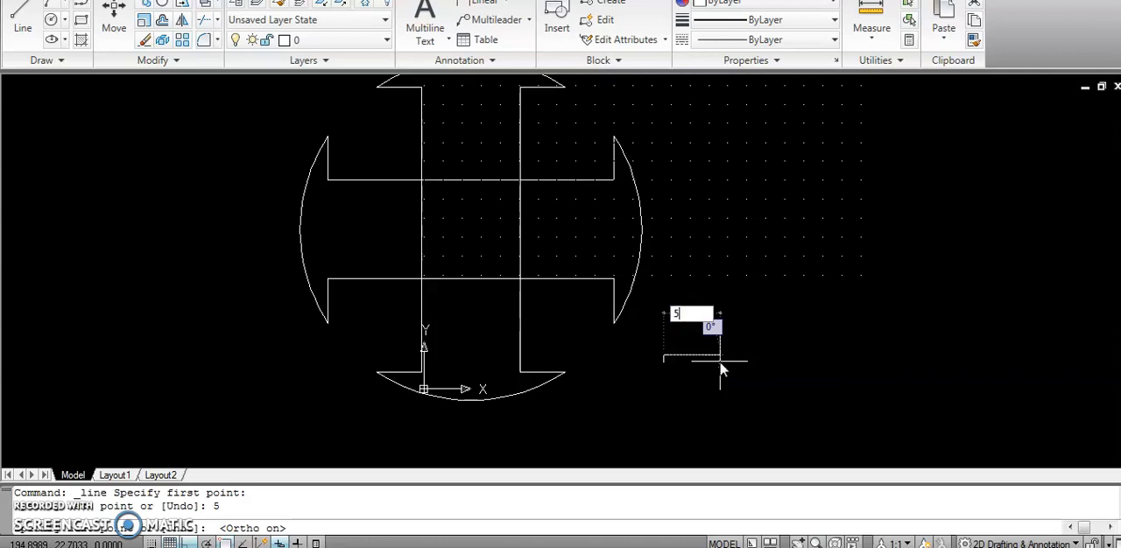
key(Return)
Complete the stair-shaped line with another 5 units up and 5 units right.
click(594, 263)
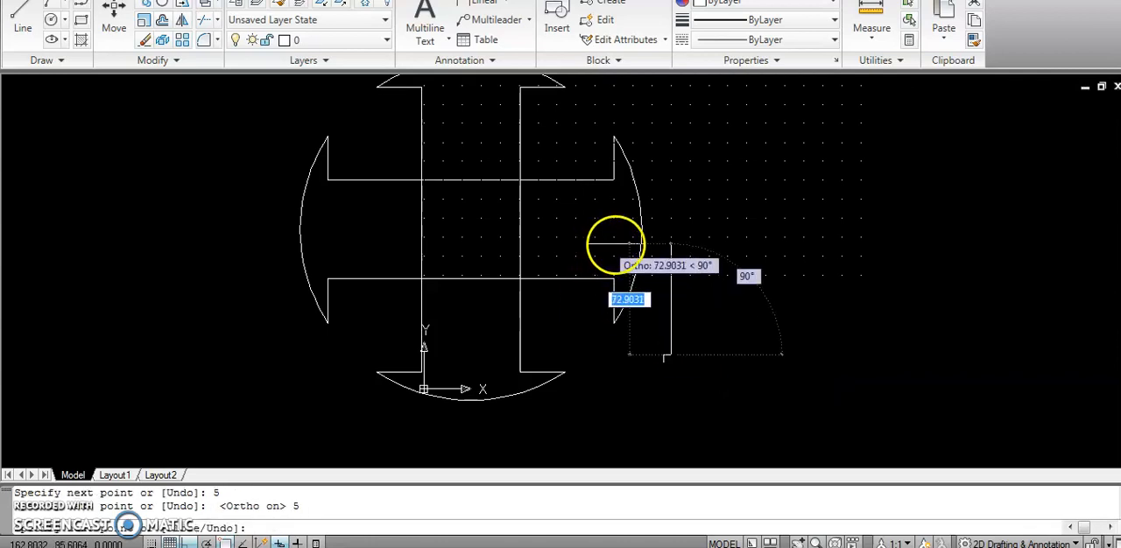
text(5)
key(Return)
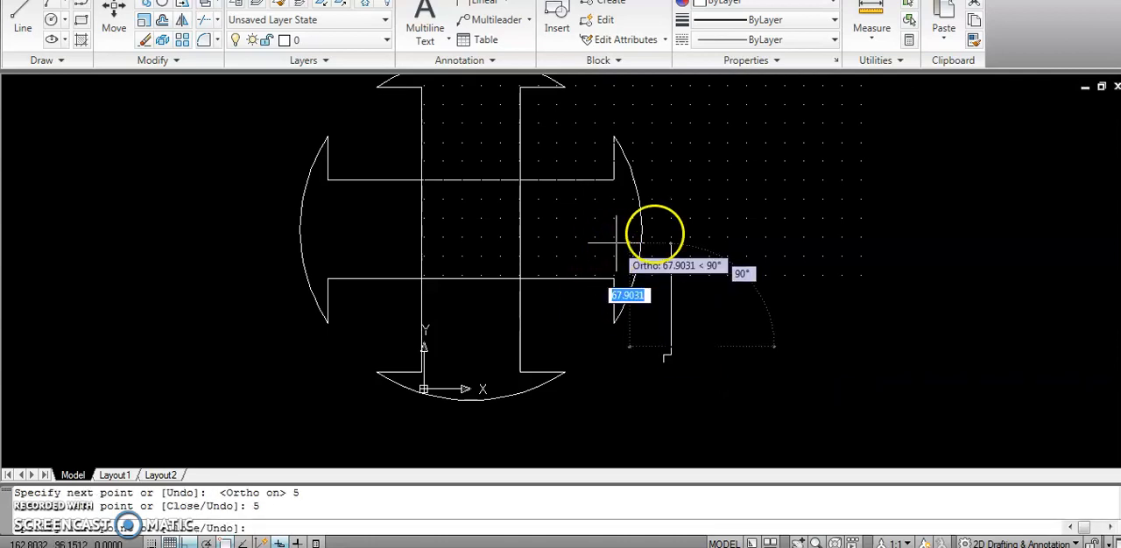
text(56)
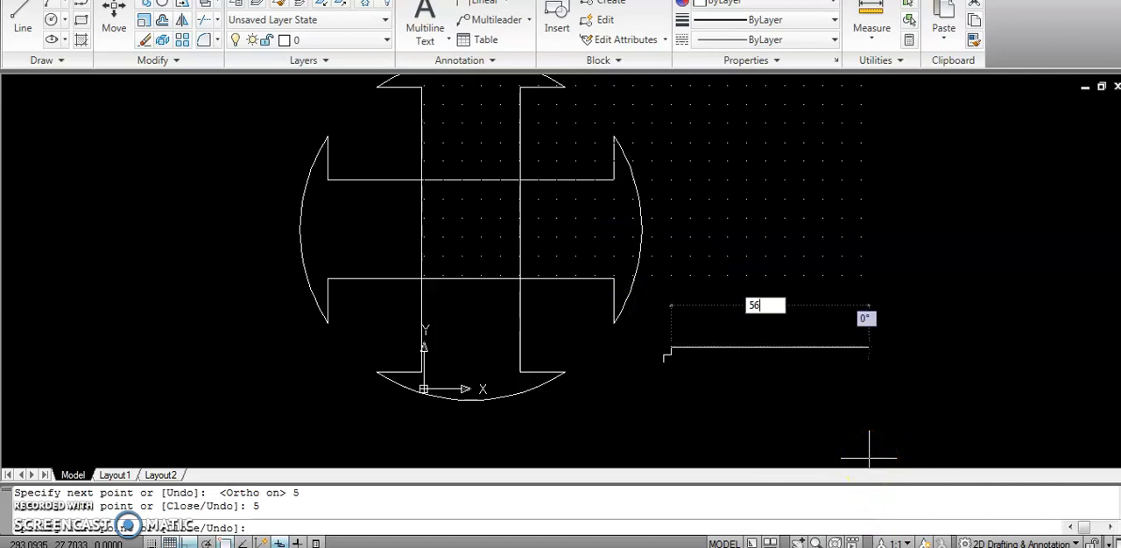
key(Return)
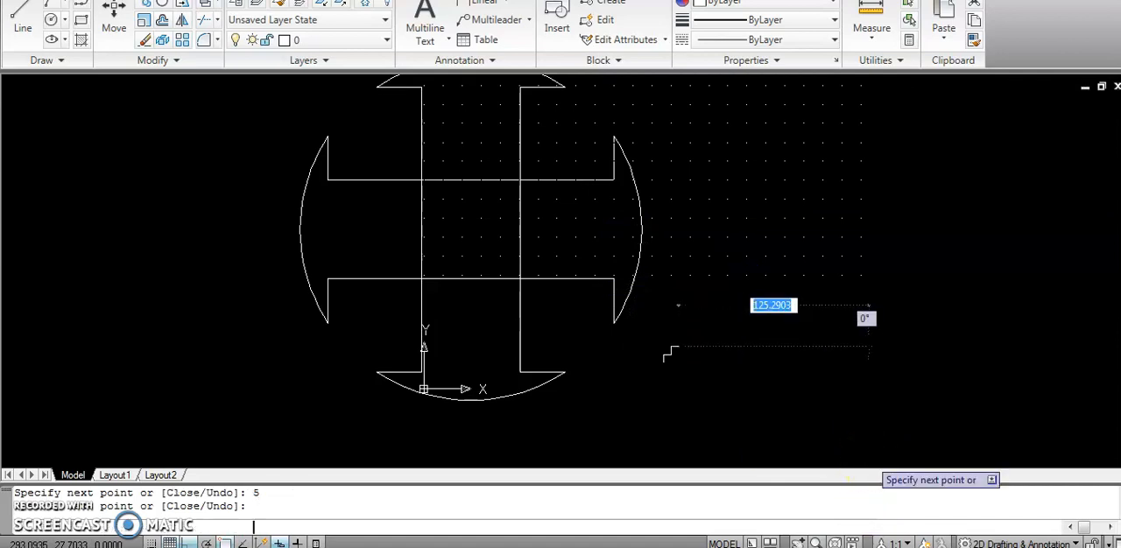
key(Return)
Move all four segments of the stair-shaped line, with Ortho off, into the figure's upper-left inner corner where the two arms meet.
click(658, 346)
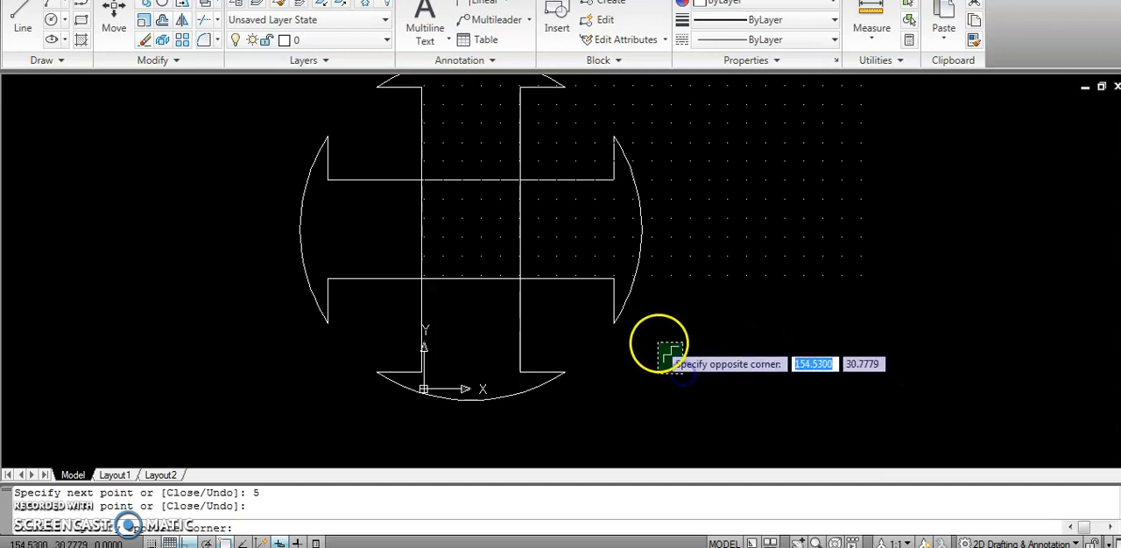
click(114, 15)
click(833, 402)
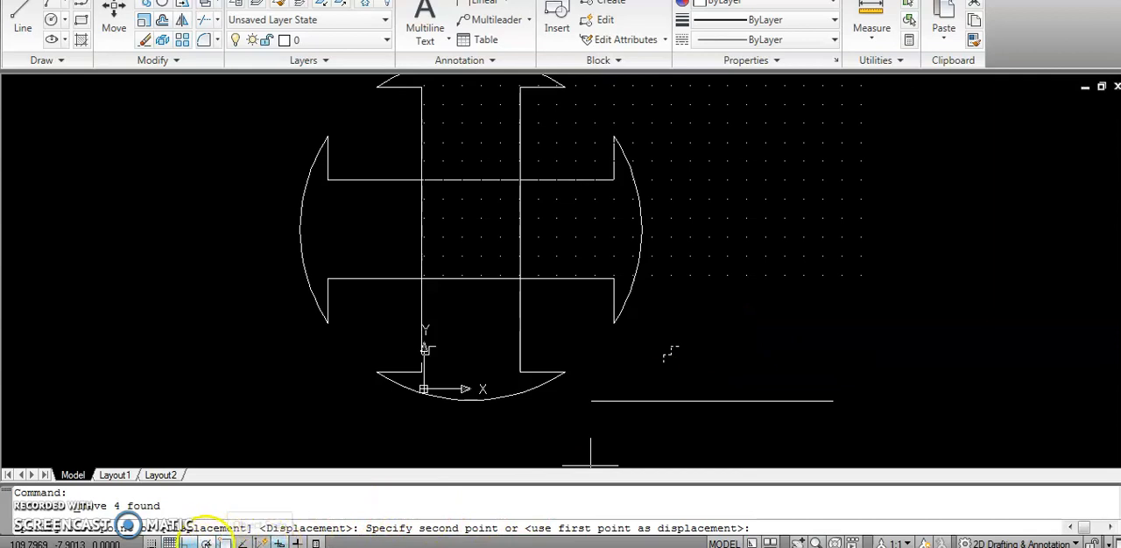
click(206, 543)
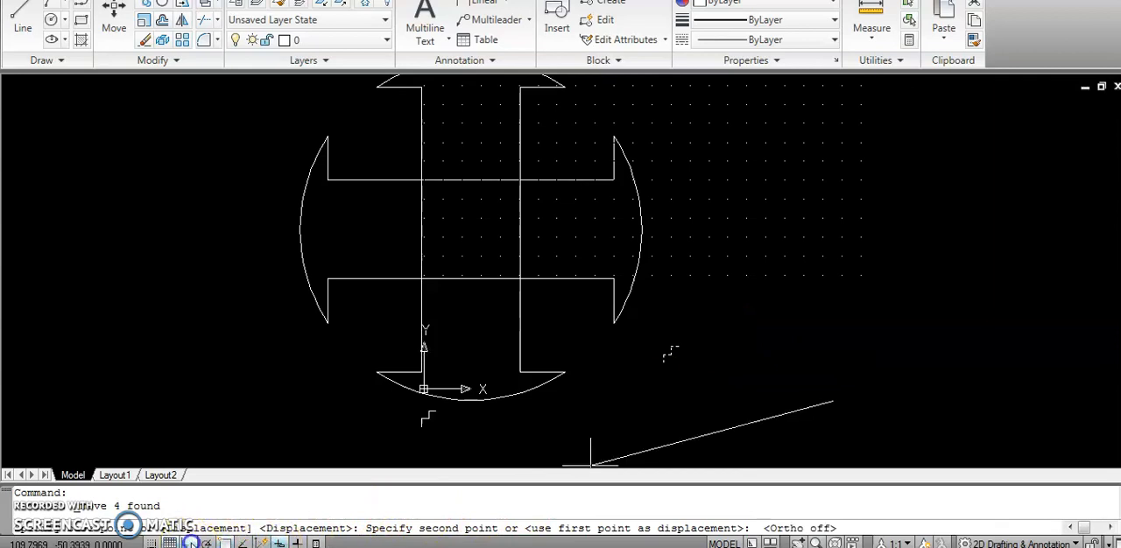
click(576, 219)
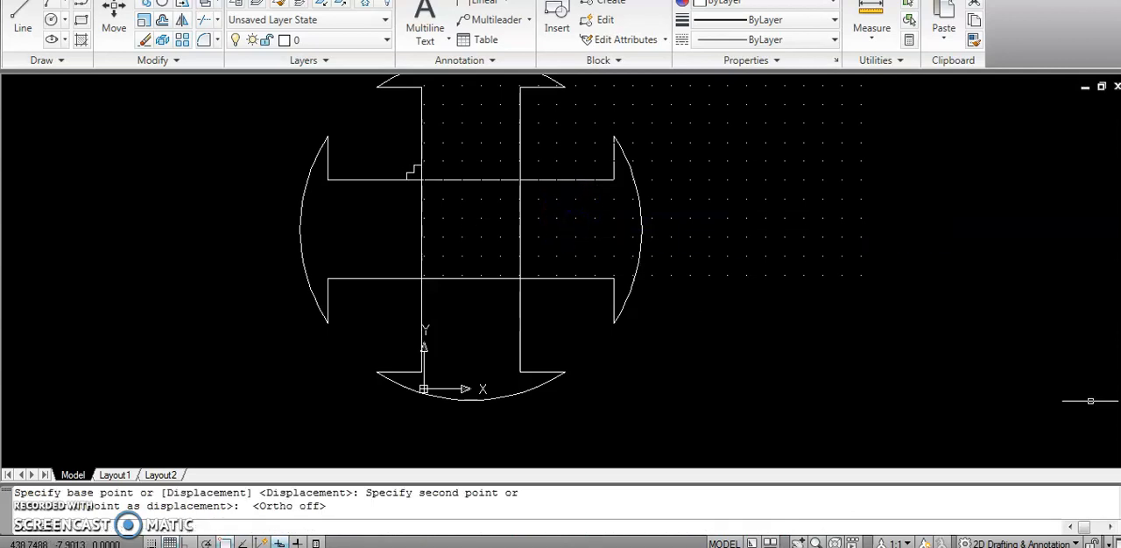
click(553, 180)
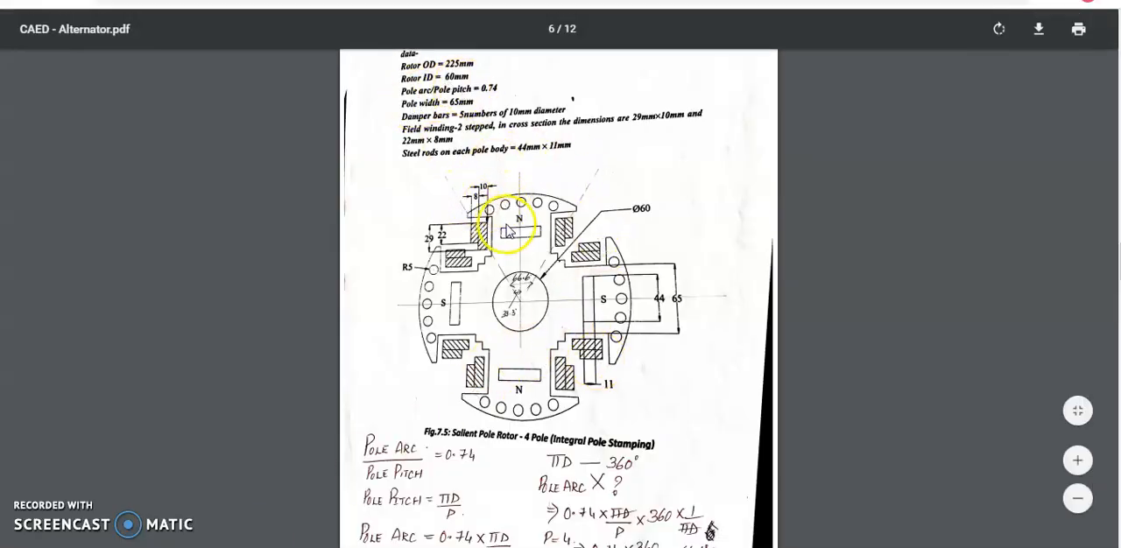
Switch to CAED - Alternator.pdf and examine the salient pole rotor figure, its pole arc calculation and the armature core exercise that follows.
scroll(578, 368, down, 1)
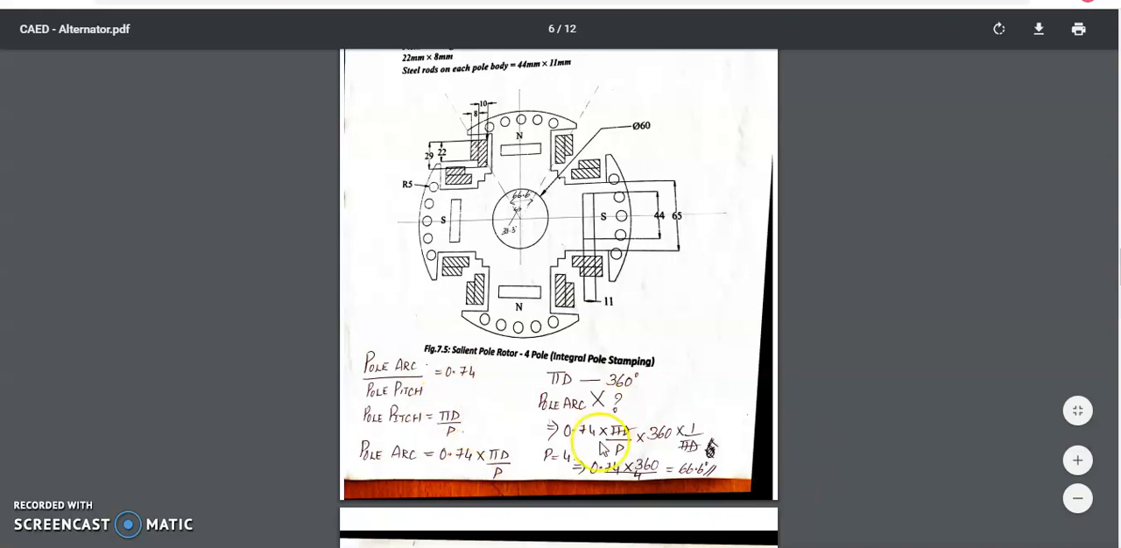
scroll(554, 410, down, 5)
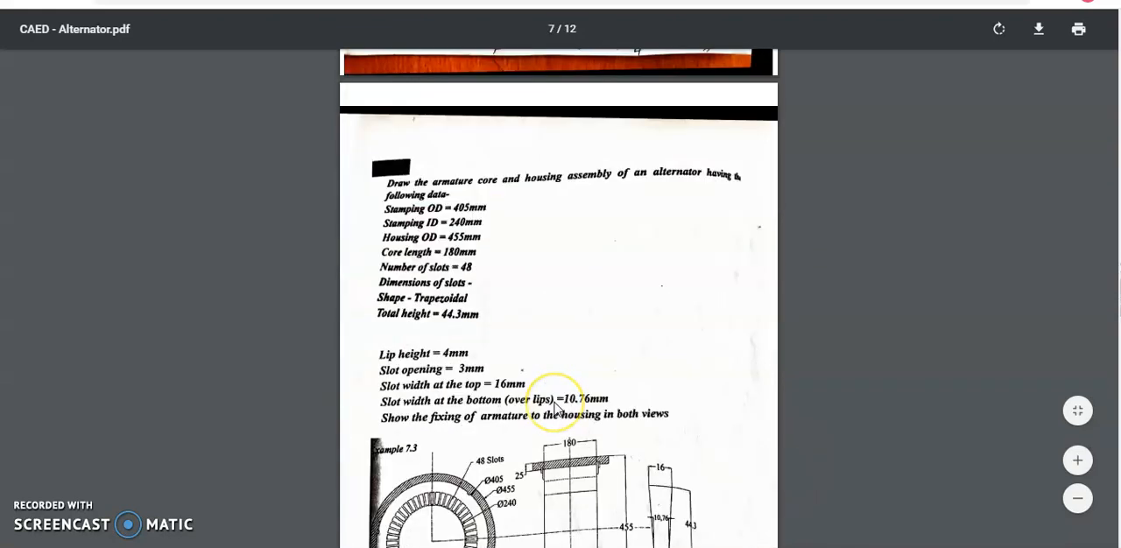
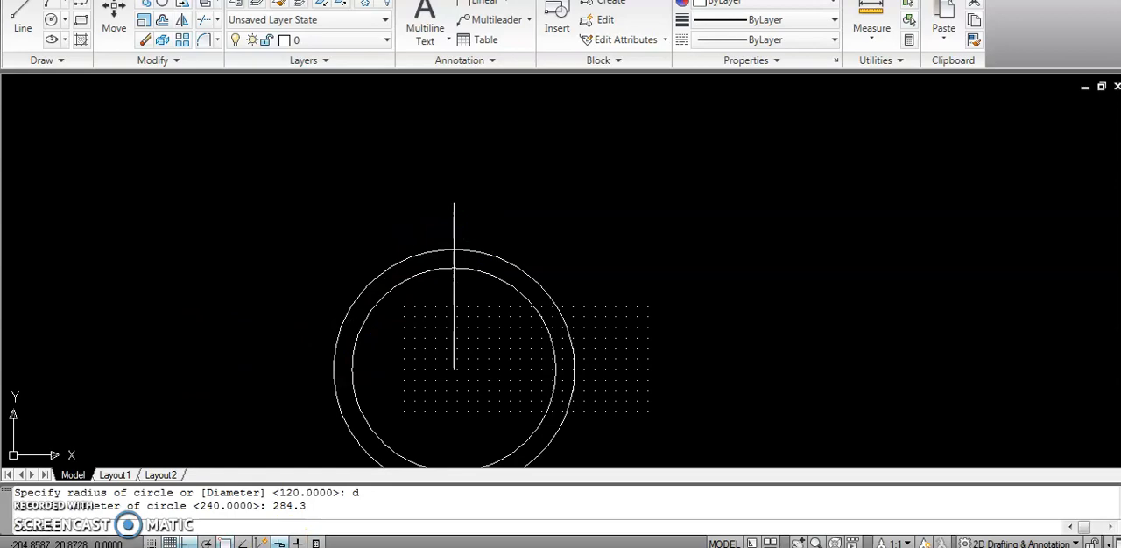
Check the slot dimensions in the reference PDF and offset the vertical centre line 8 units to both sides.
key(alt+Tab)
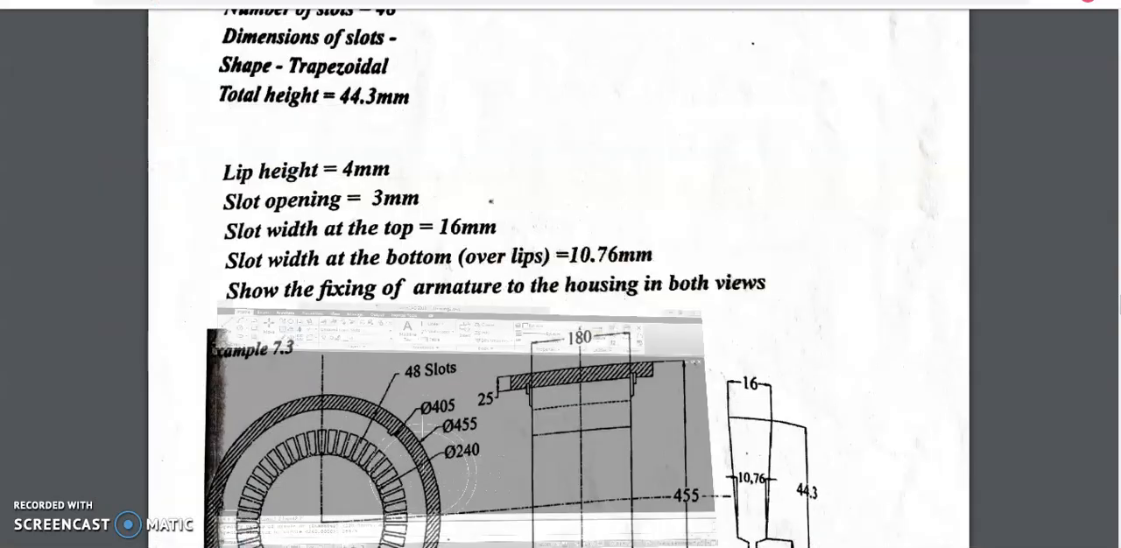
scroll(637, 385, down, 2)
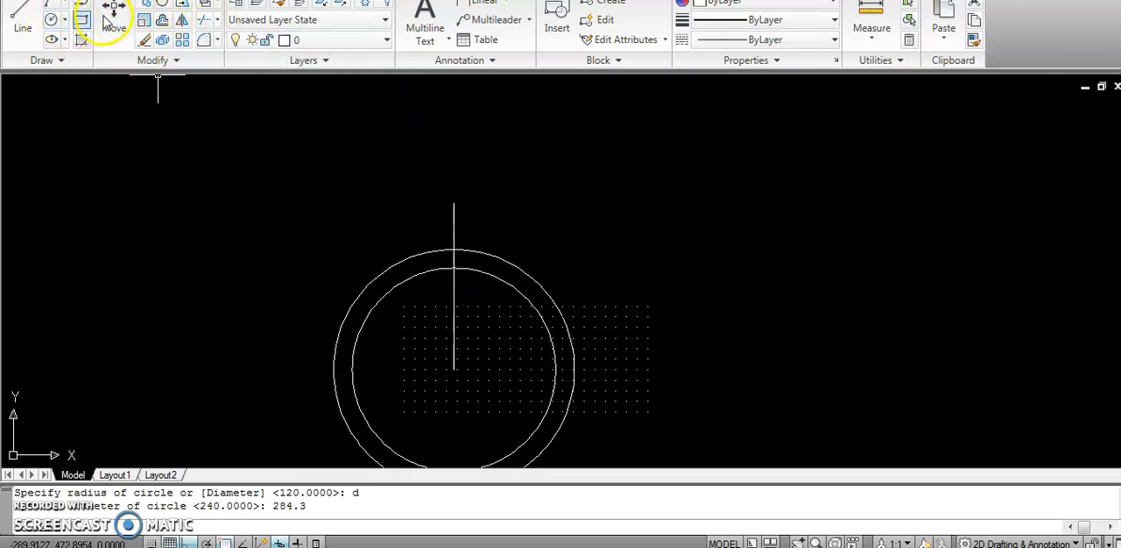
click(162, 19)
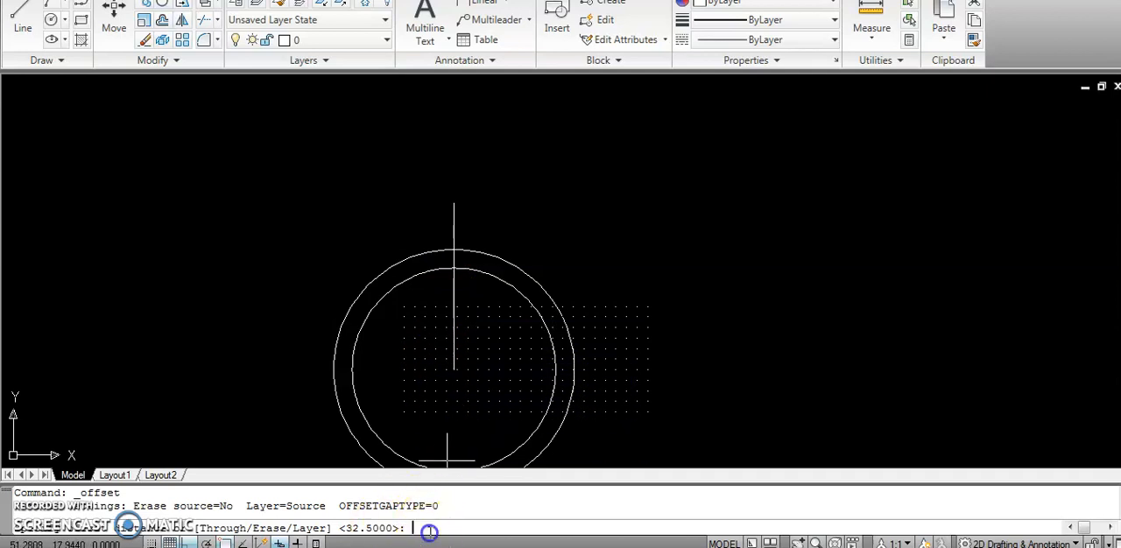
text(8)
key(Return)
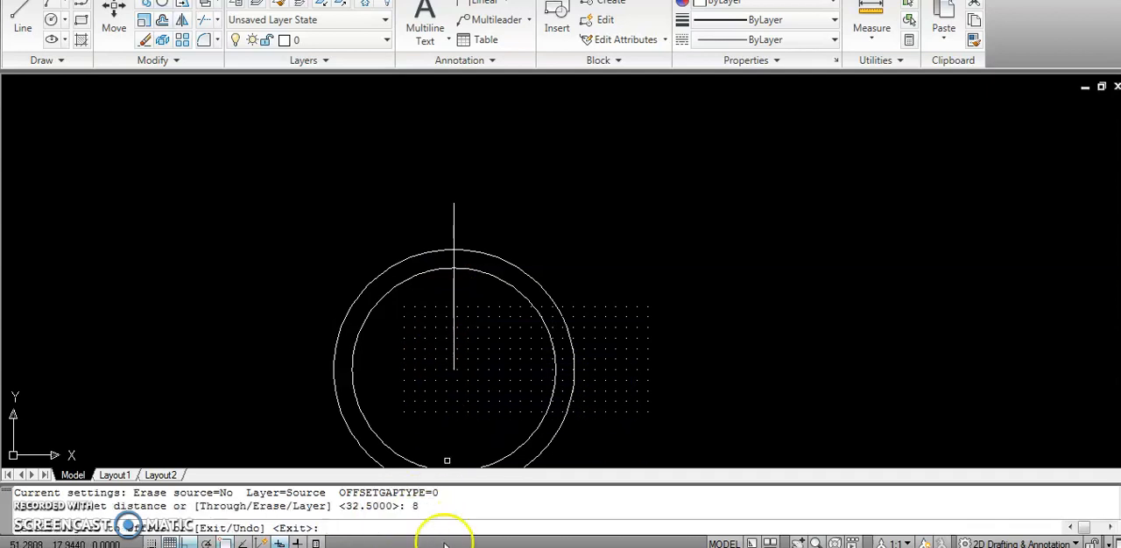
click(453, 229)
click(455, 229)
click(453, 210)
click(446, 227)
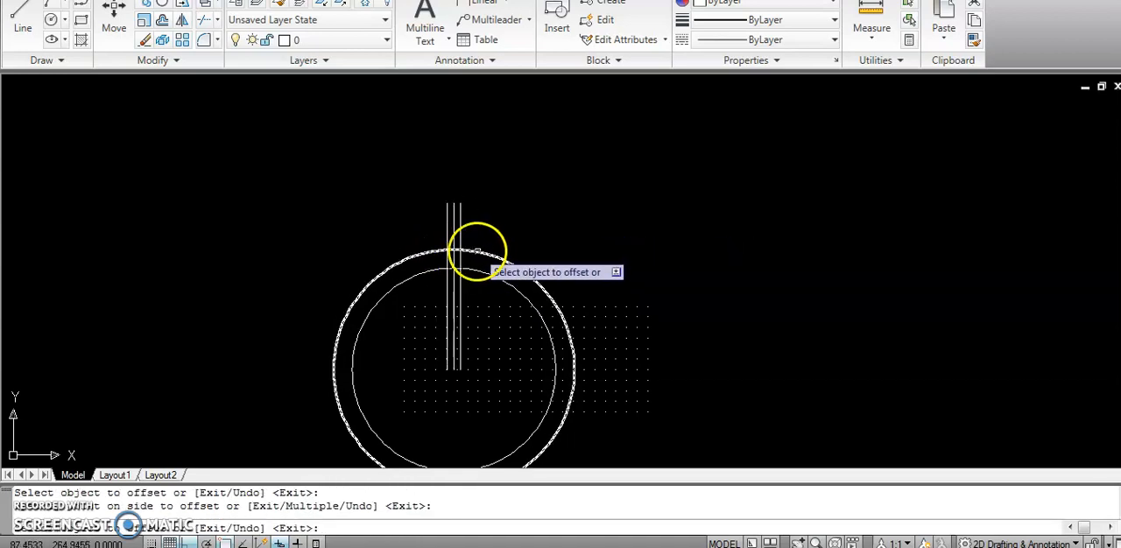
key(Escape)
Trim the outer circle to the short arc between the offset lines, their ends above it, and the centre line above the inner circle.
click(601, 318)
click(325, 209)
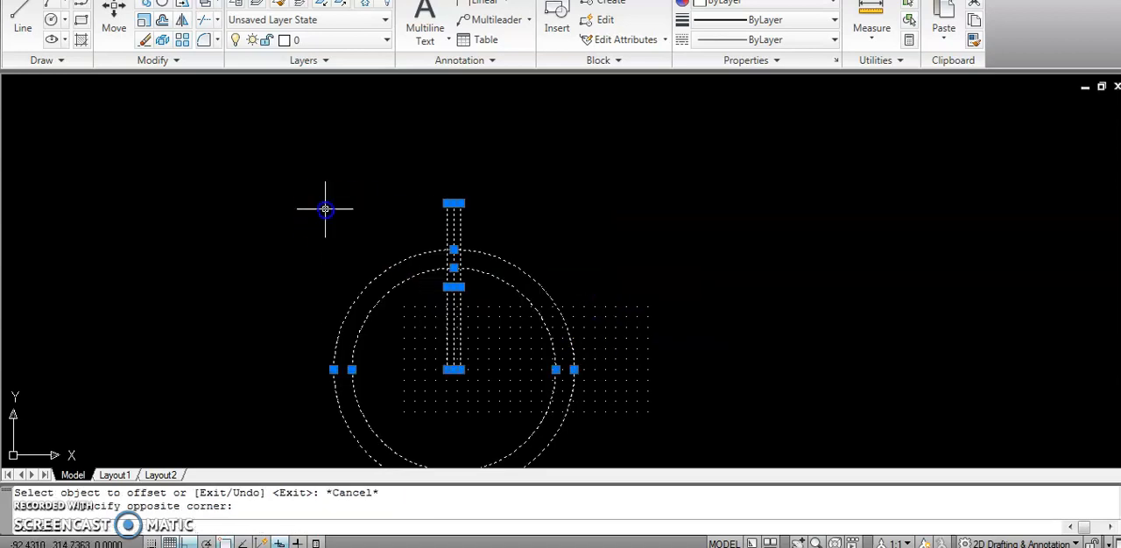
click(204, 19)
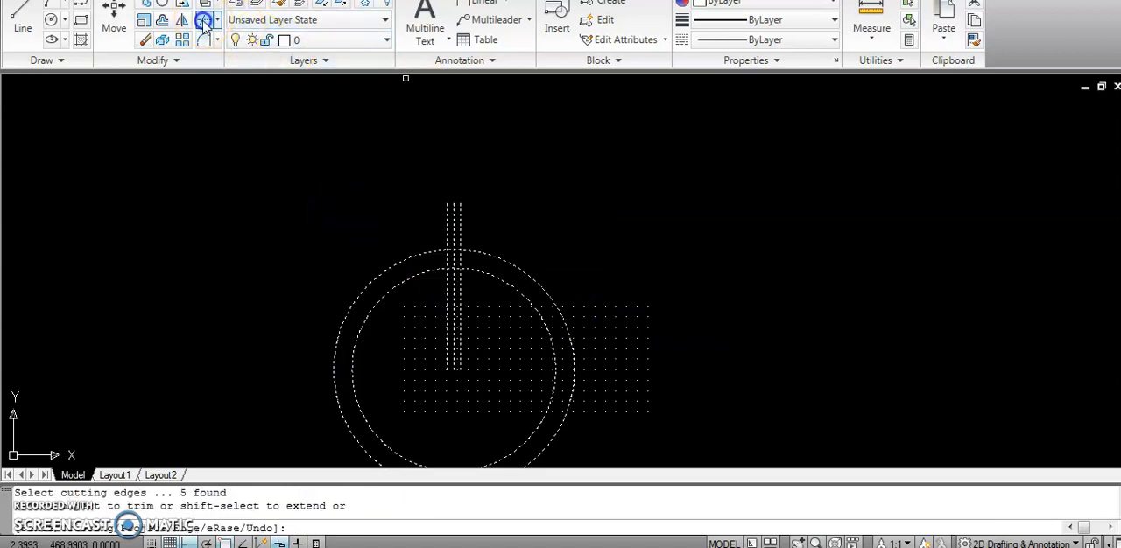
click(430, 254)
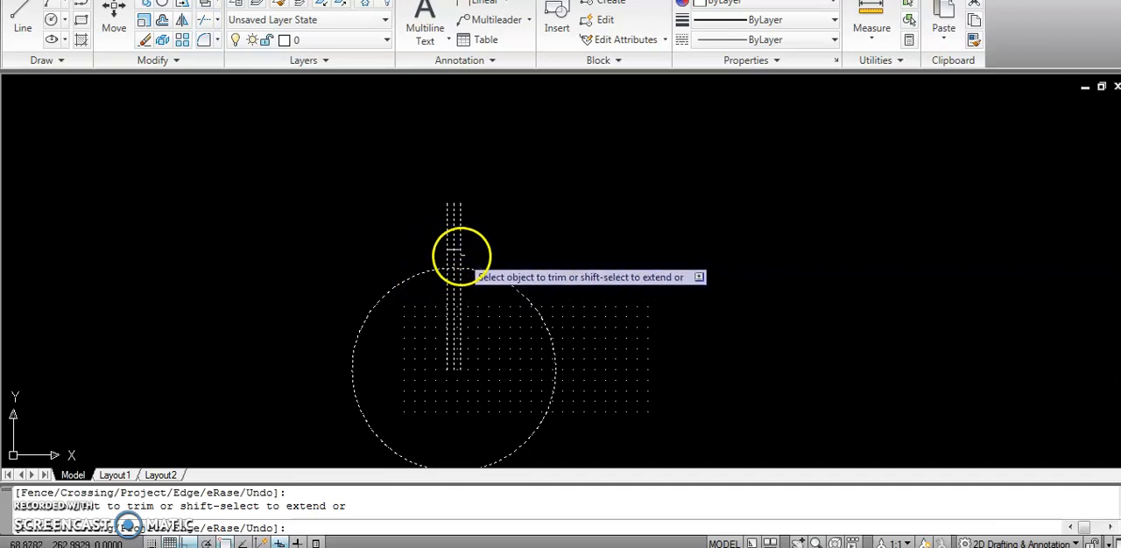
click(457, 237)
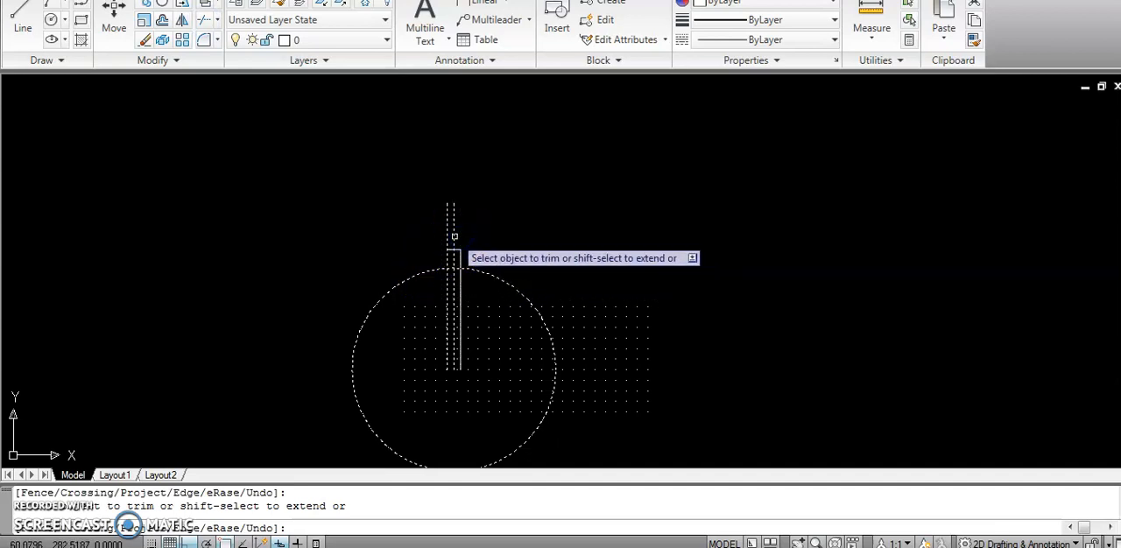
click(448, 232)
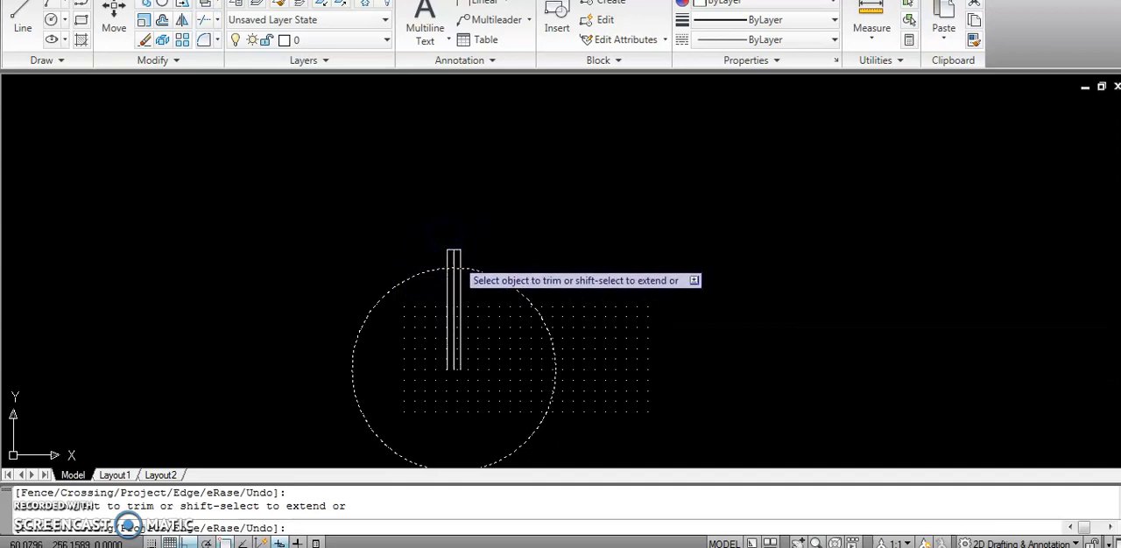
click(454, 258)
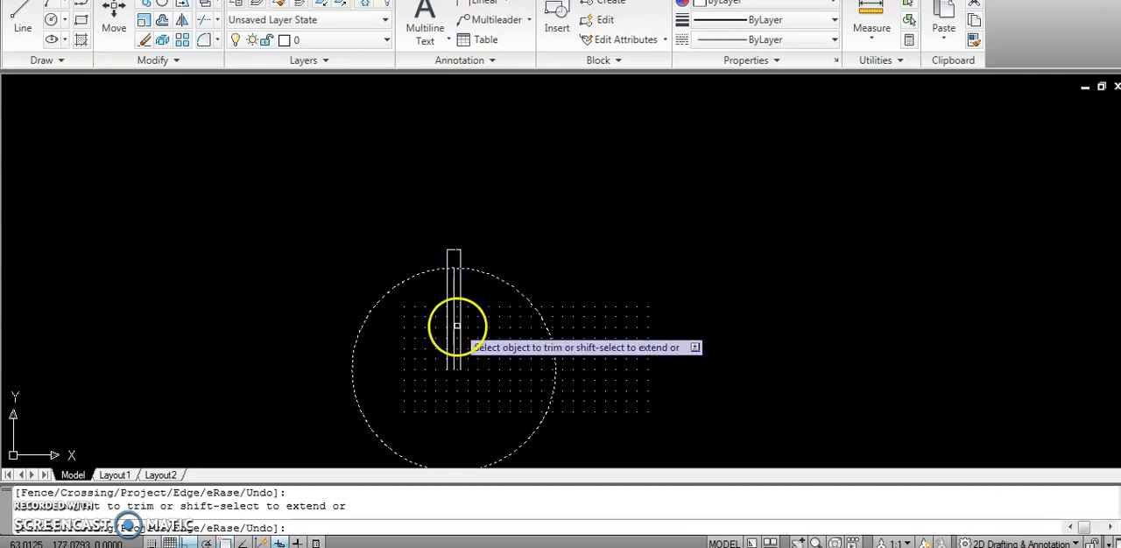
key(Escape)
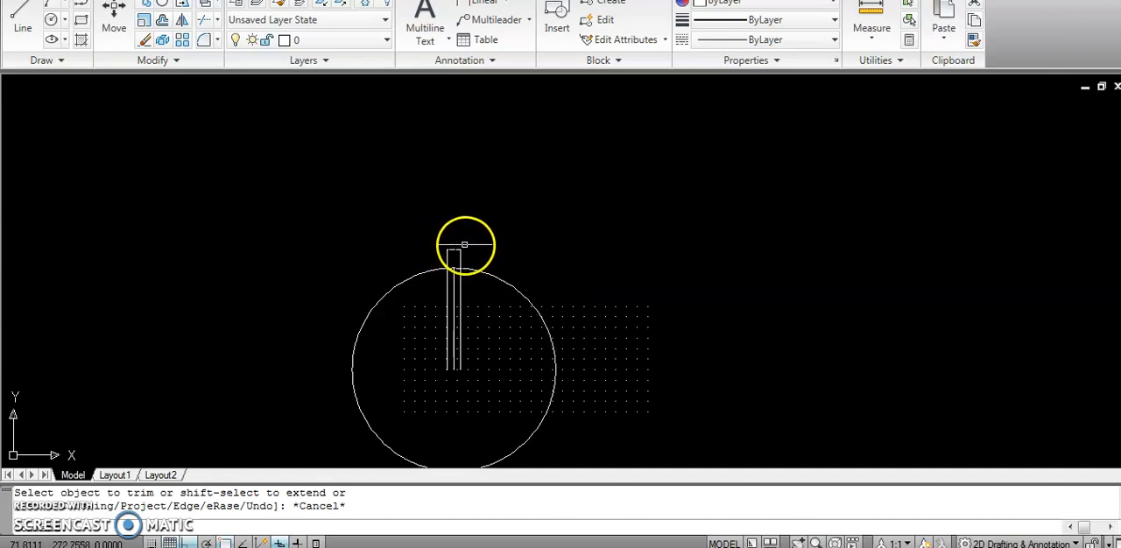
Draw a line from the right end of the short top arc to the circle centre, with Ortho off.
scroll(455, 254, up, 4)
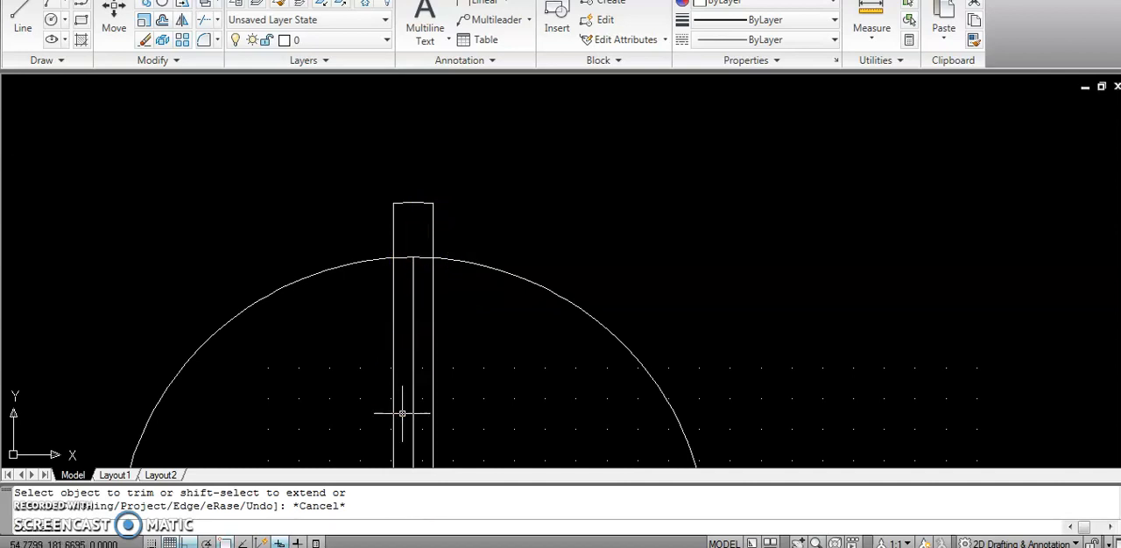
key(alt+Tab)
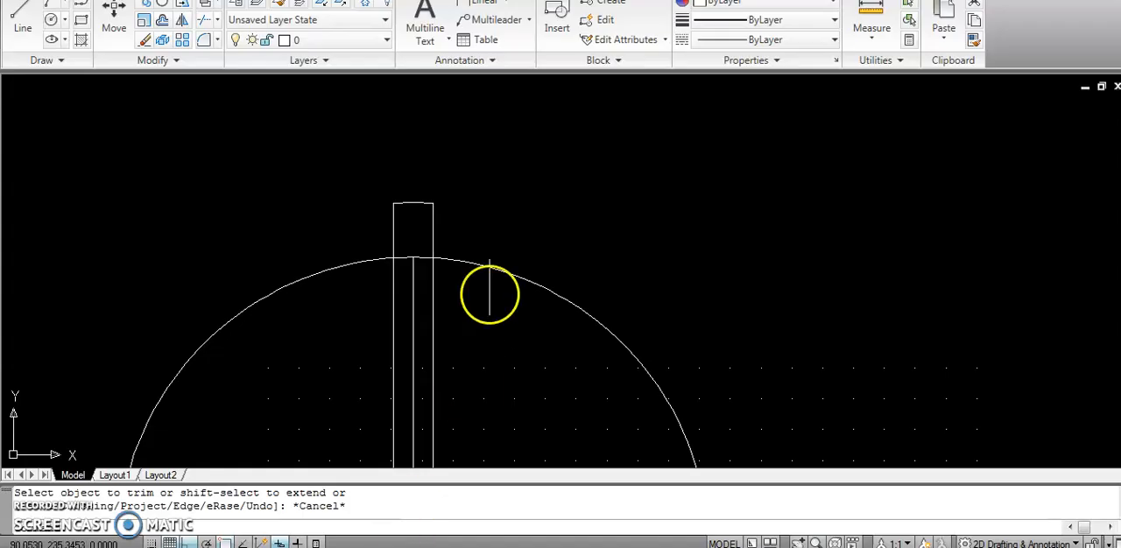
click(23, 17)
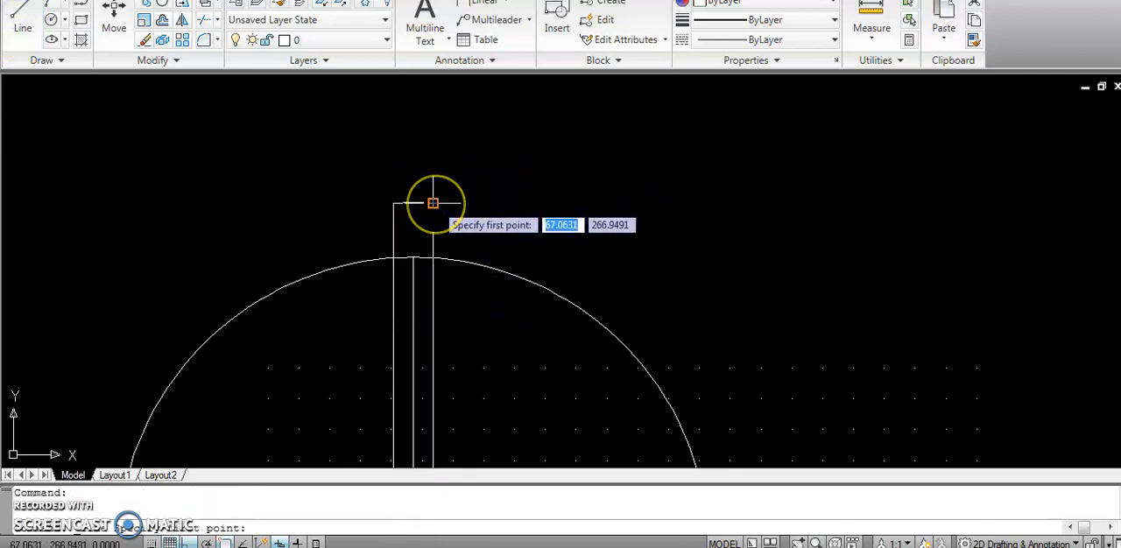
key(Escape)
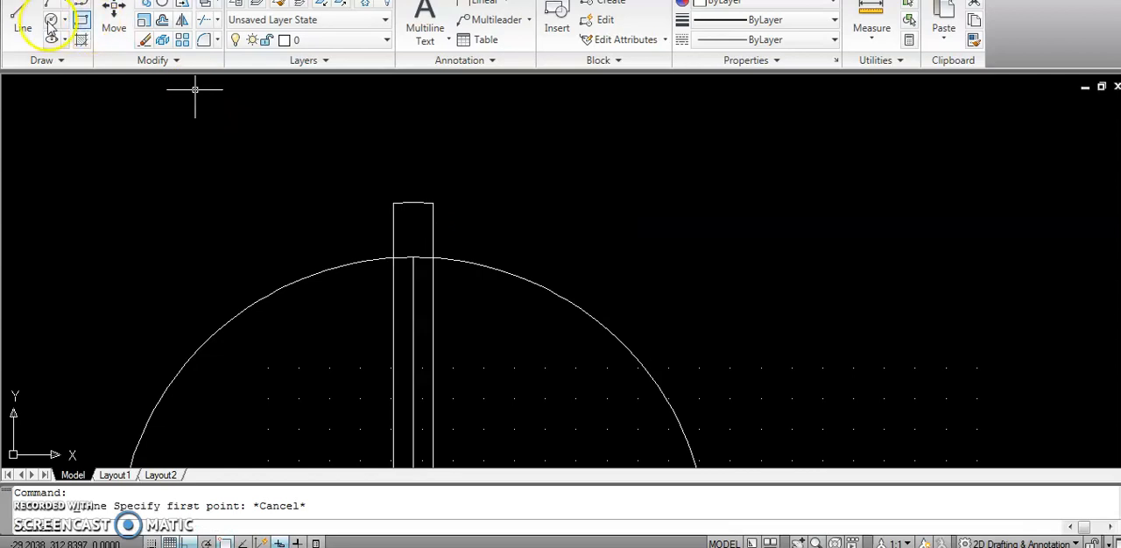
click(14, 12)
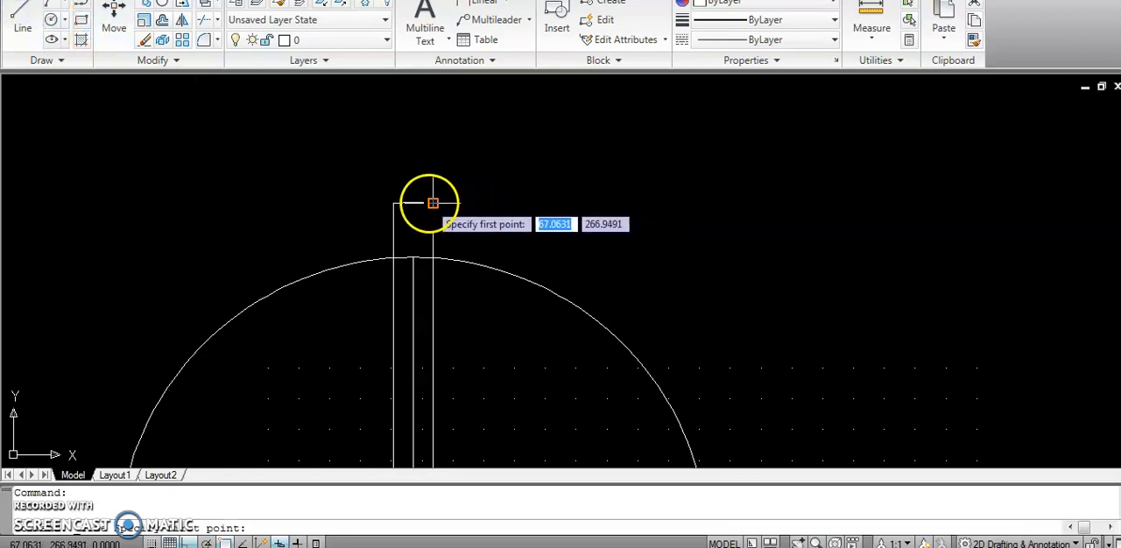
click(432, 203)
scroll(434, 204, down, 2)
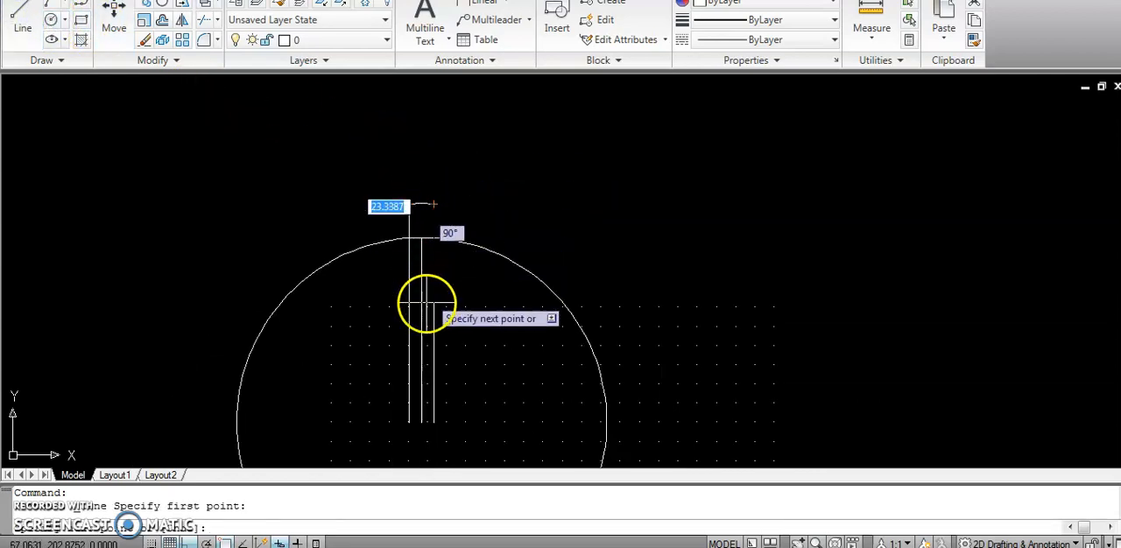
scroll(443, 398, down, 2)
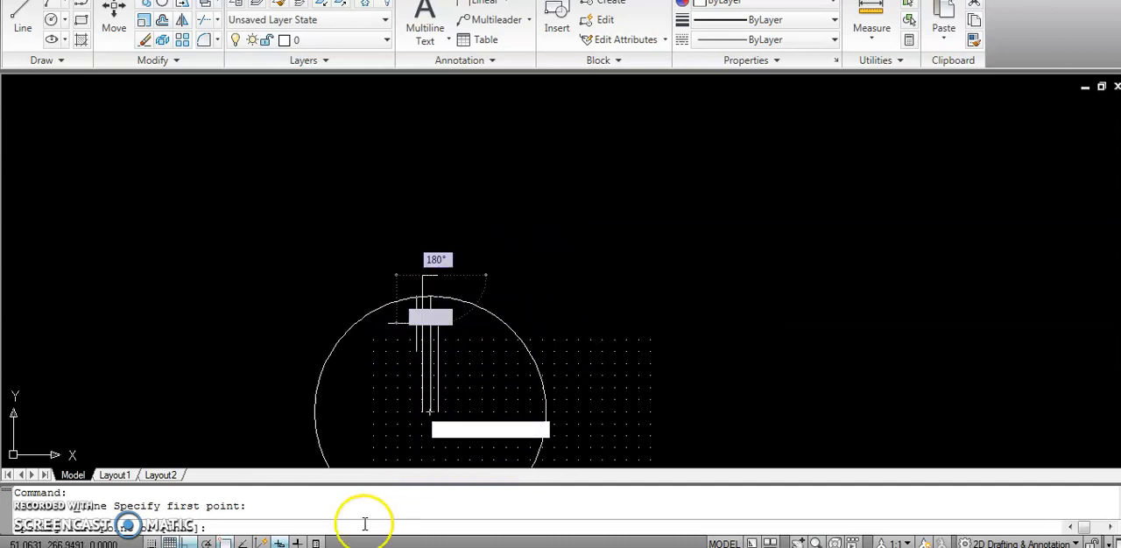
scroll(288, 521, down, 2)
scroll(408, 499, up, 3)
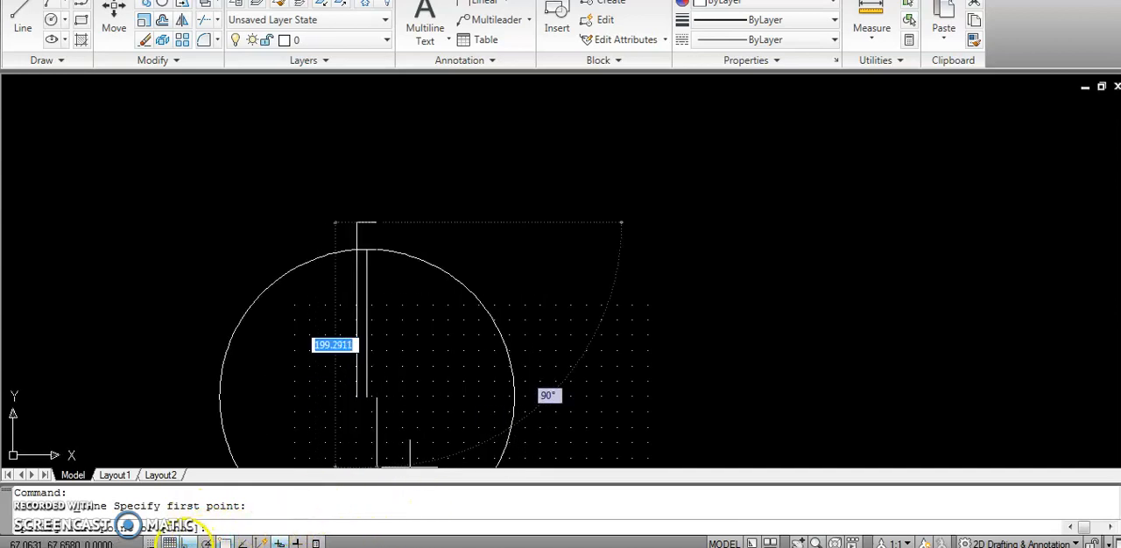
click(194, 541)
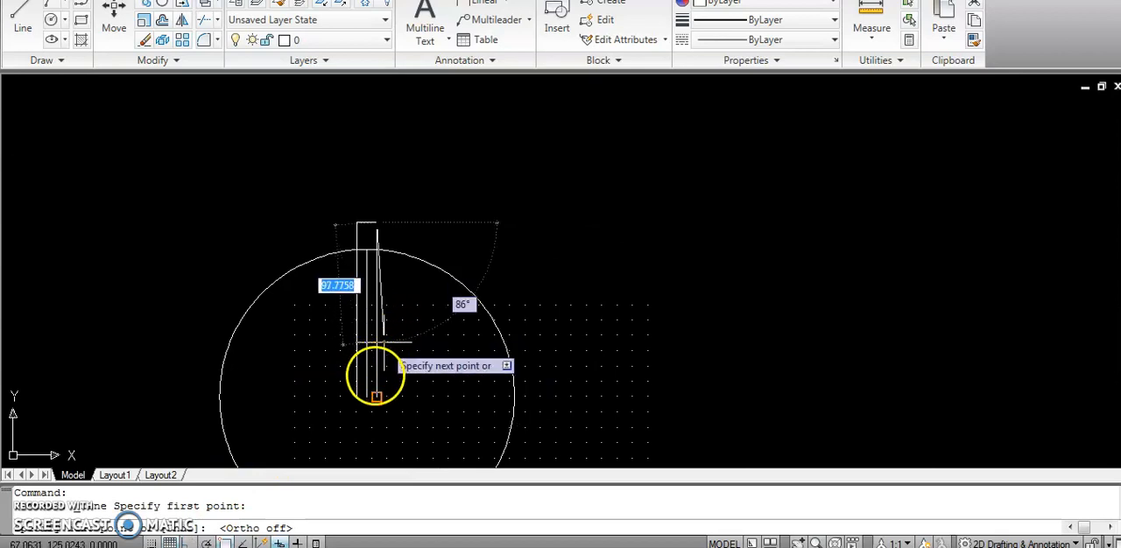
click(366, 397)
key(Return)
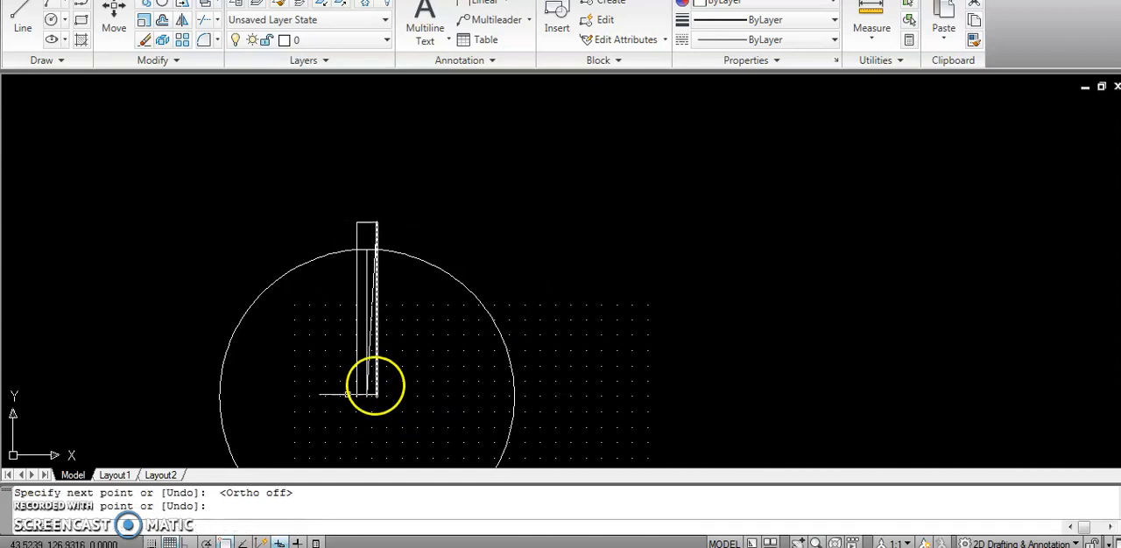
Draw a line from the left end of the short top arc to the circle centre.
click(25, 27)
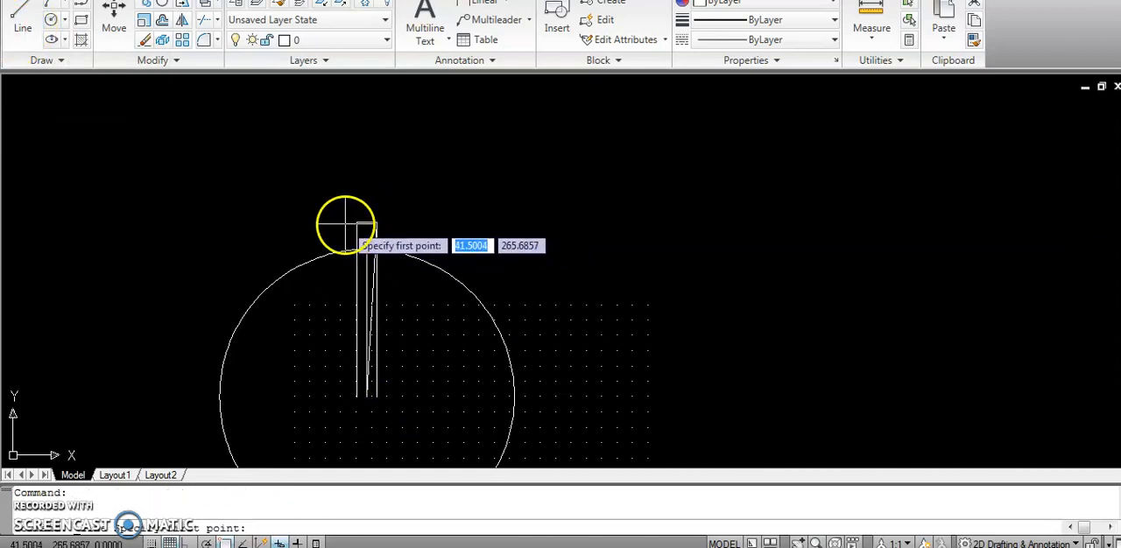
click(366, 251)
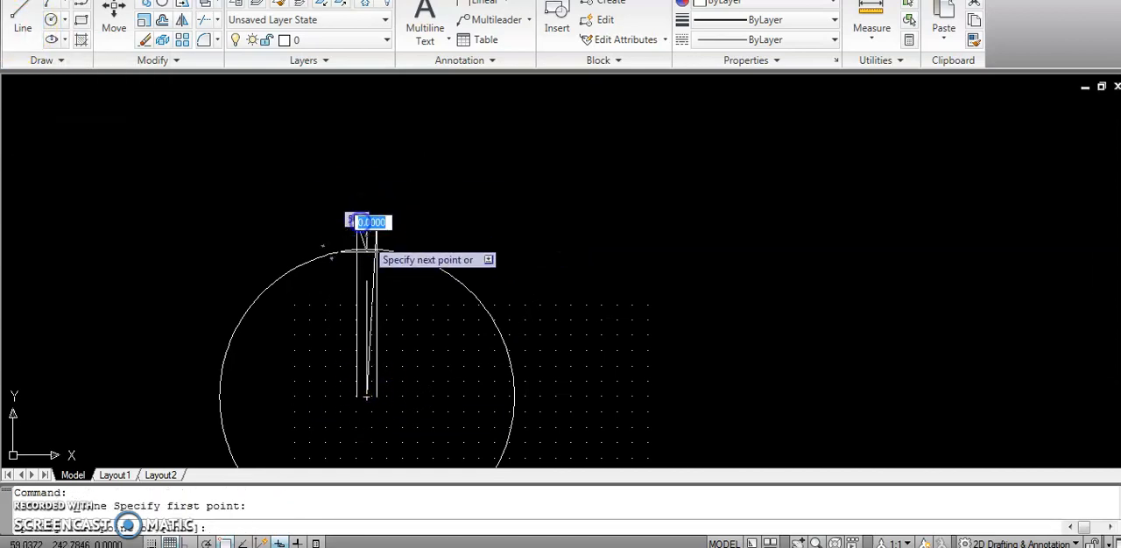
click(367, 397)
click(368, 382)
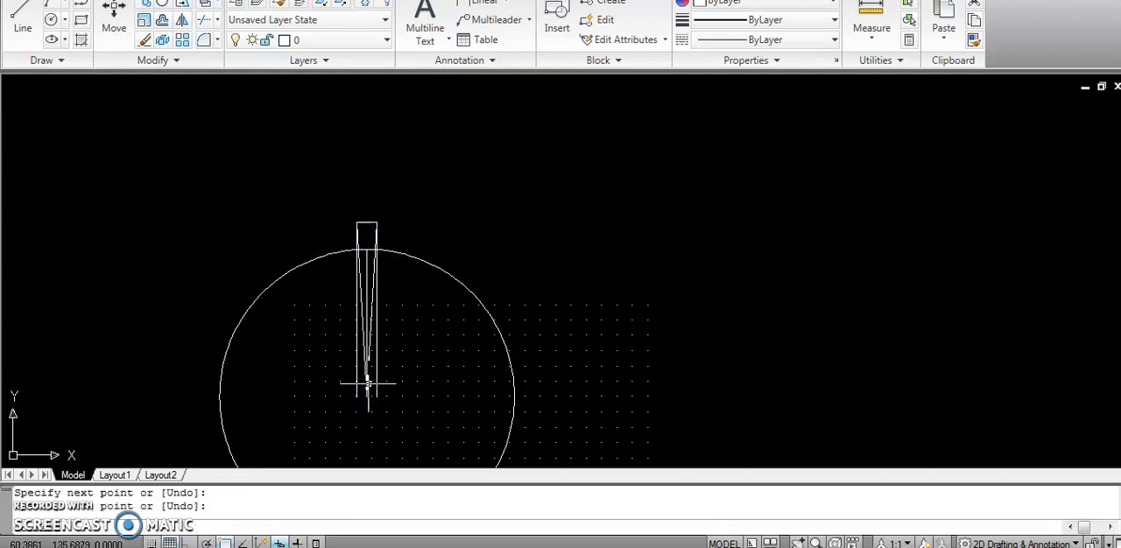
key(Return)
Trim the vertical slot sides above the circle, the circle between the slanted lines, and the slanted lines inside it to leave a tapered slot.
click(405, 248)
click(291, 223)
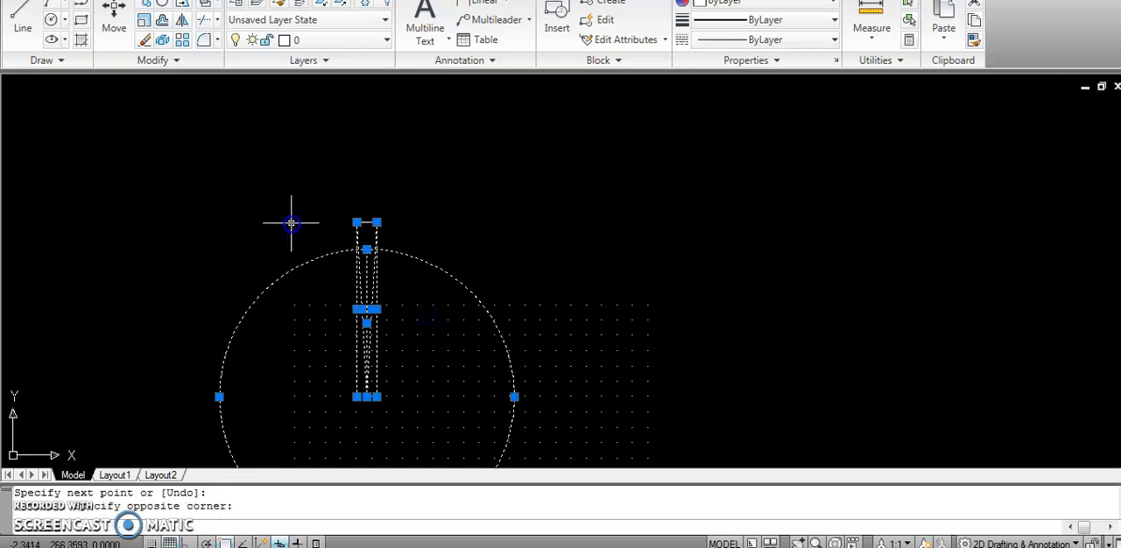
scroll(265, 181, up, 5)
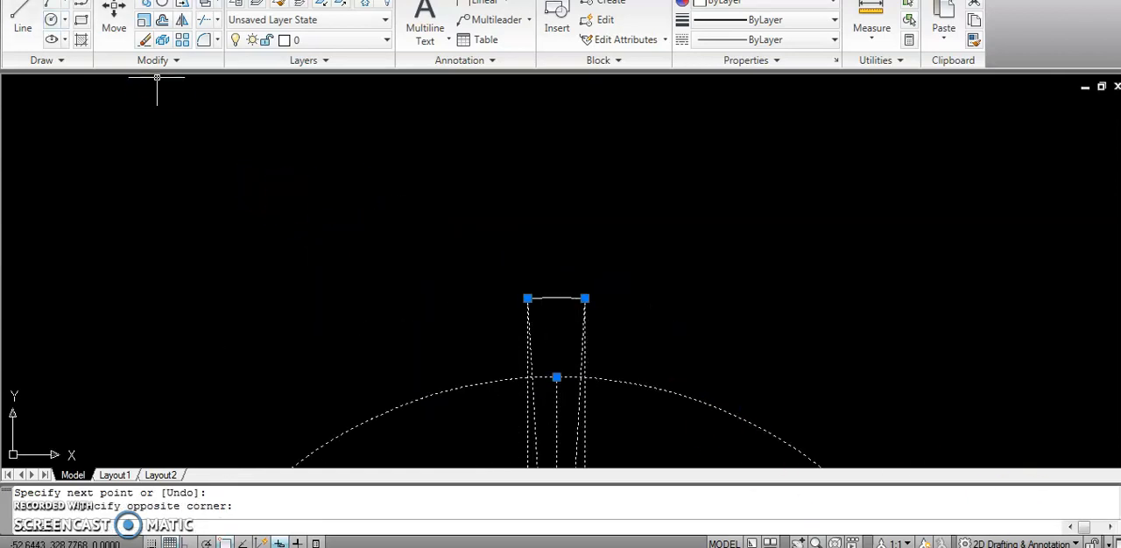
click(205, 19)
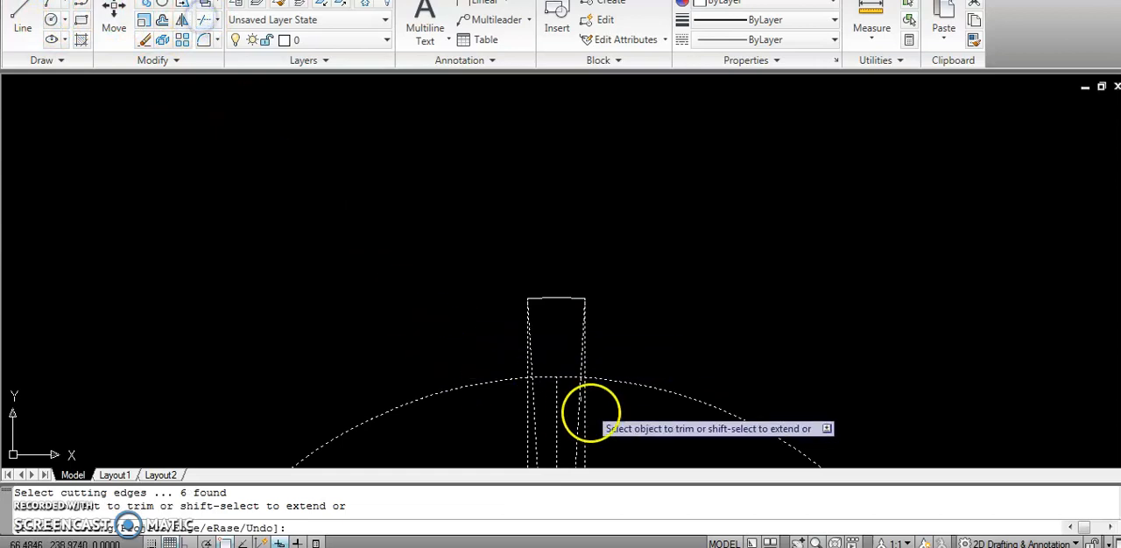
click(527, 372)
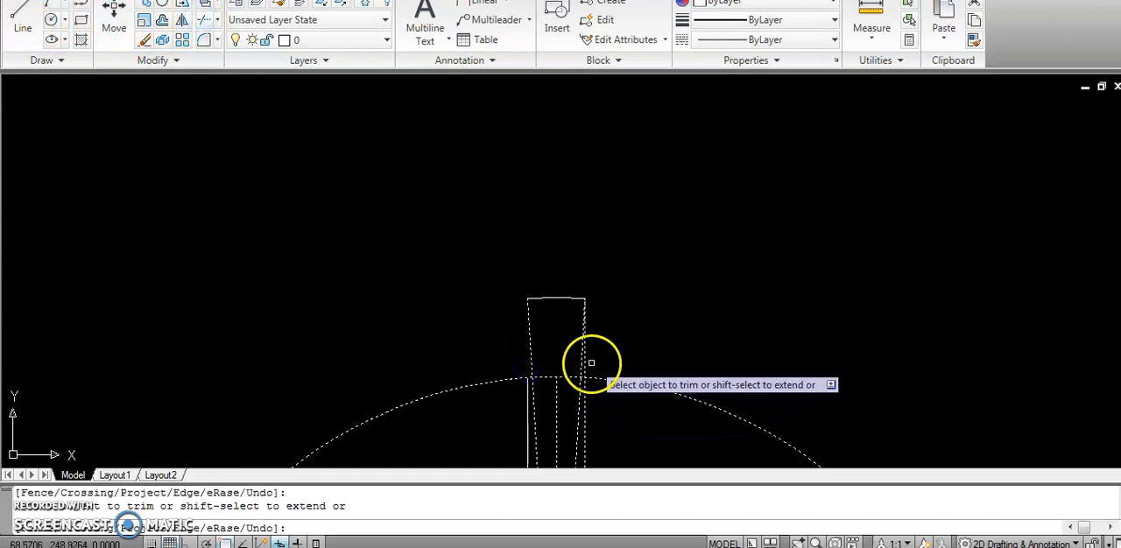
click(549, 378)
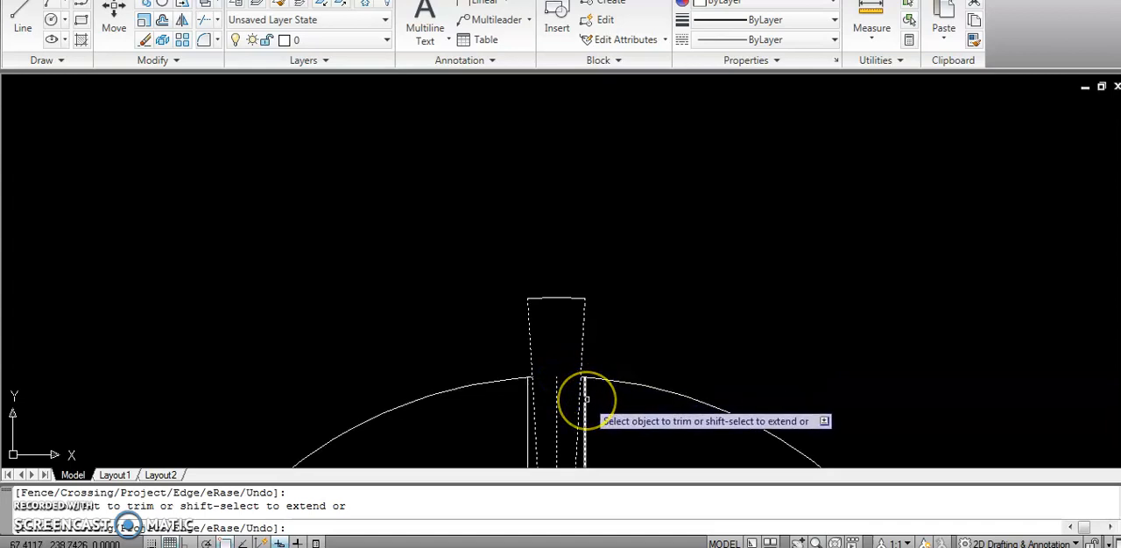
click(532, 392)
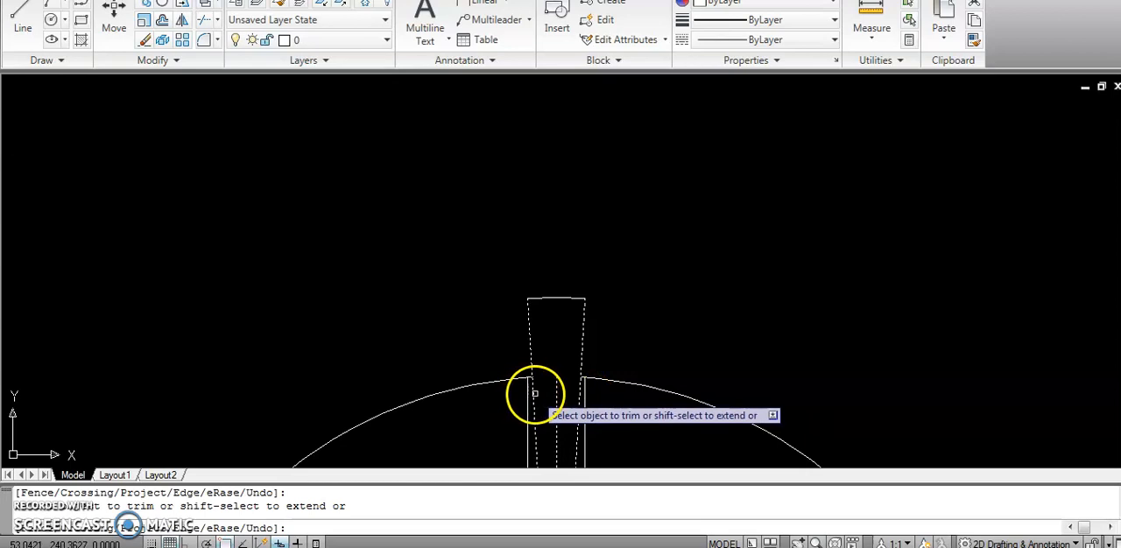
click(579, 396)
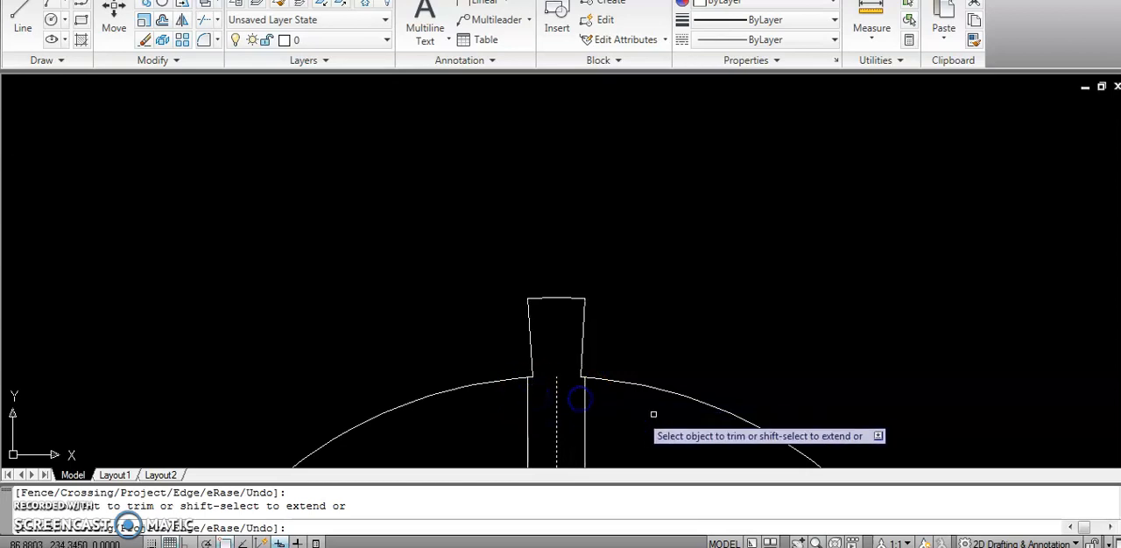
key(Escape)
Zoom to show the entire drawing.
scroll(640, 430, down, 5)
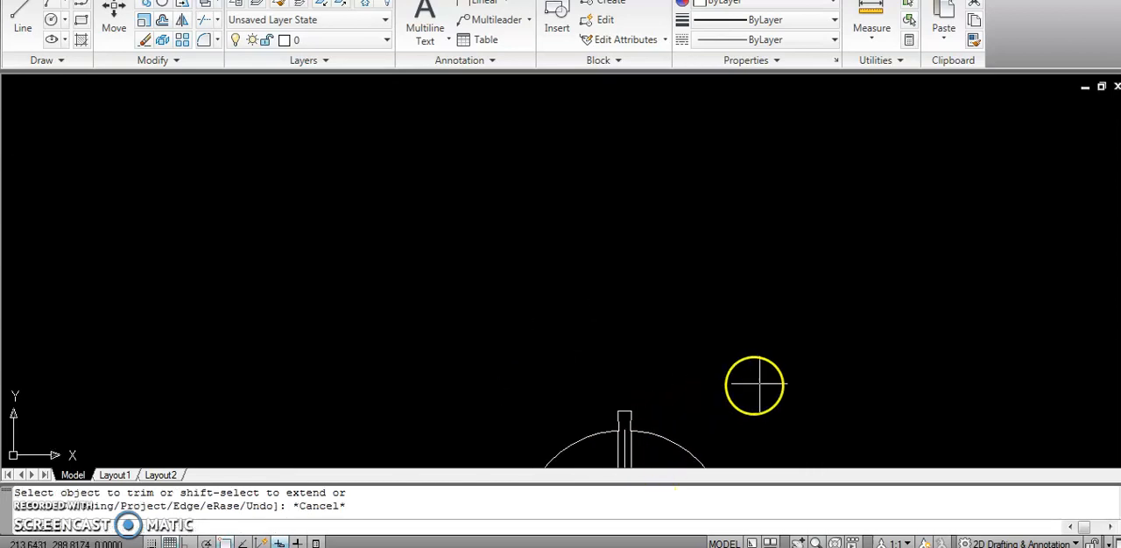
scroll(744, 410, down, 5)
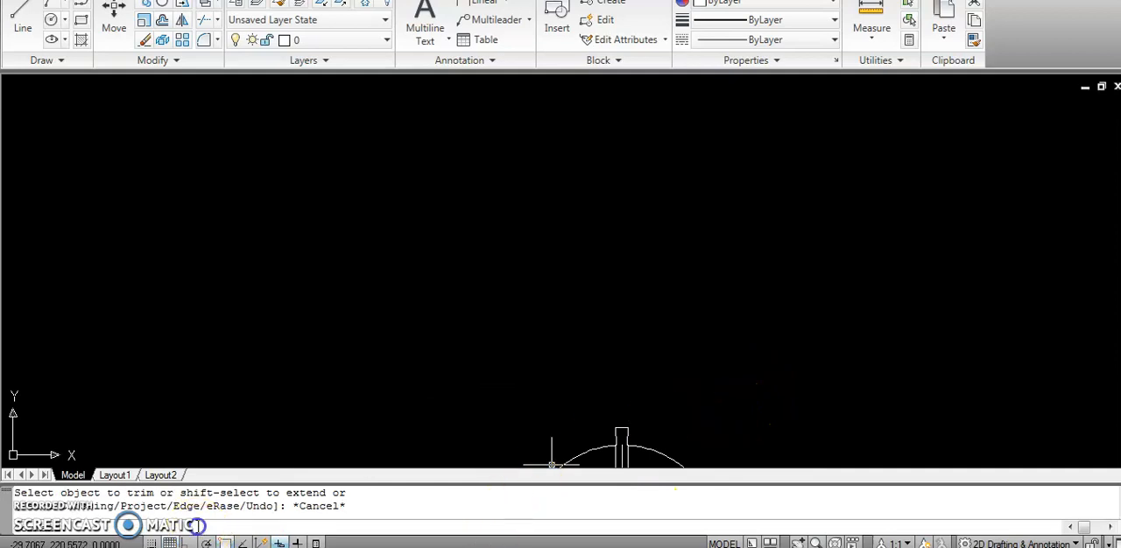
text(z)
key(Return)
text(a)
key(Return)
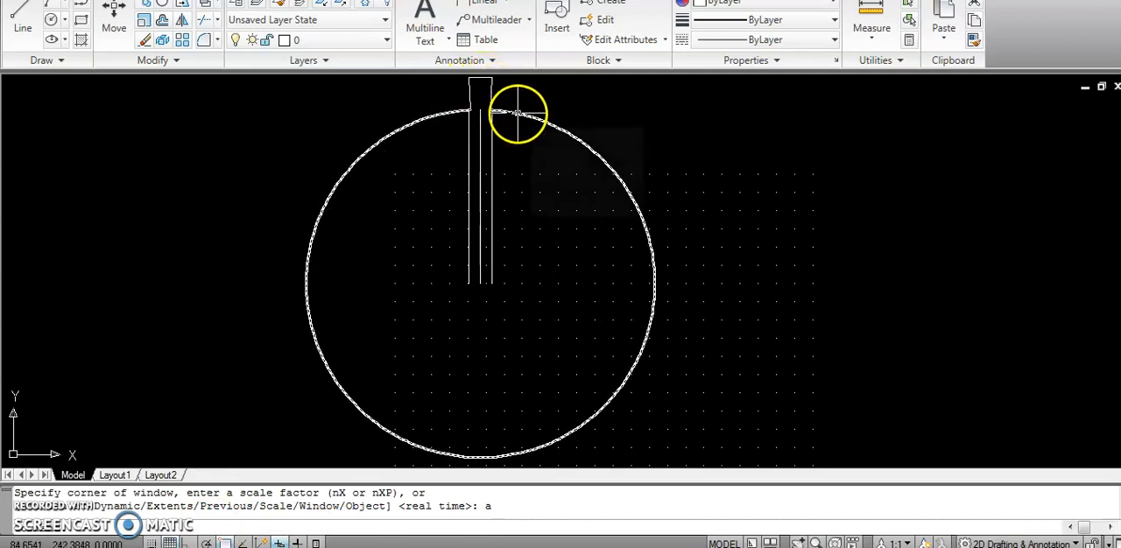
click(572, 128)
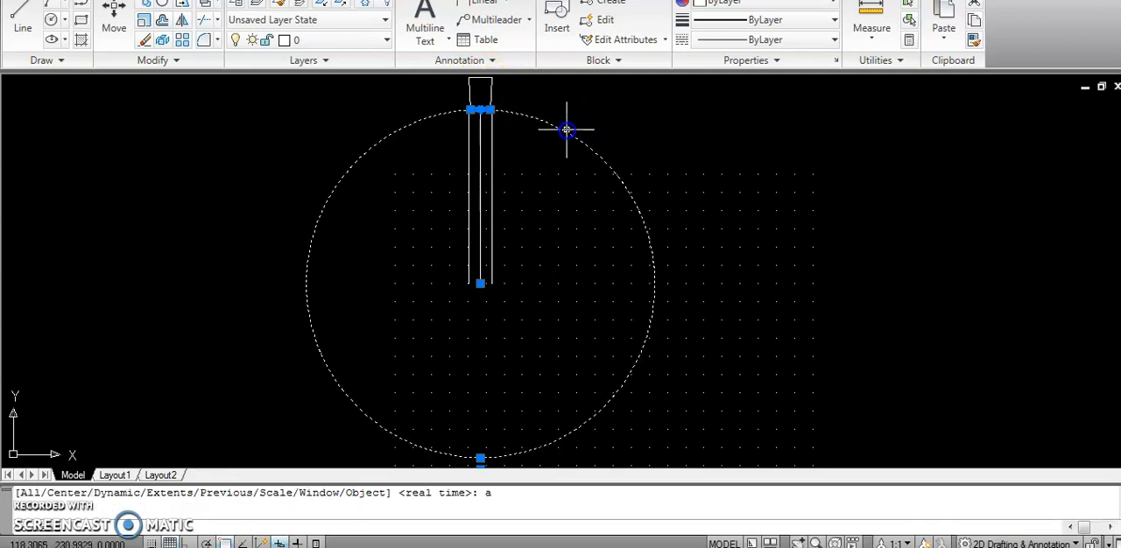
click(638, 142)
click(595, 118)
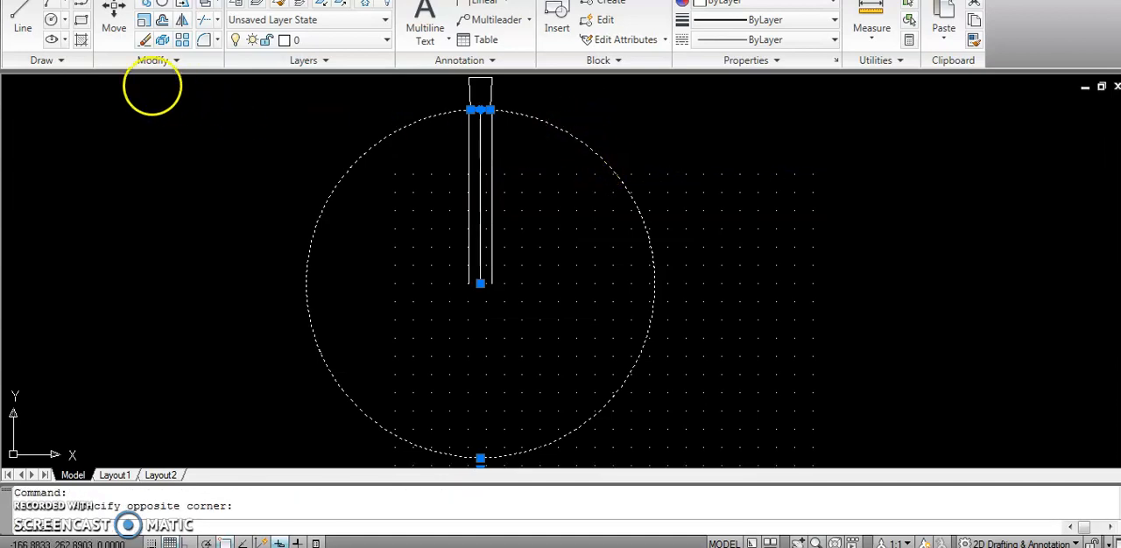
key(Escape)
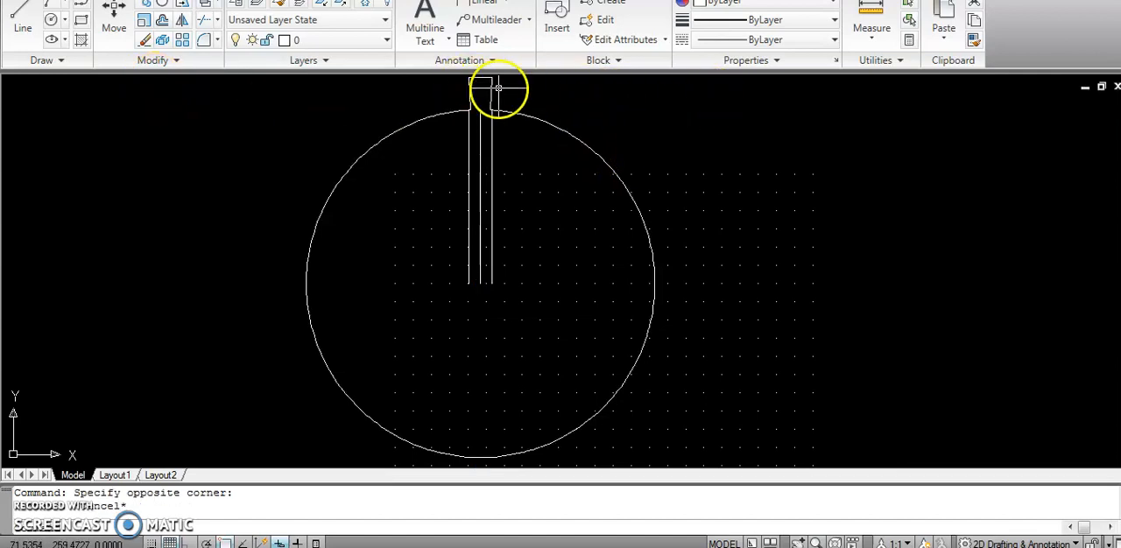
Polar array the tapered slot's three objects about the circle centre with 48 items.
click(462, 77)
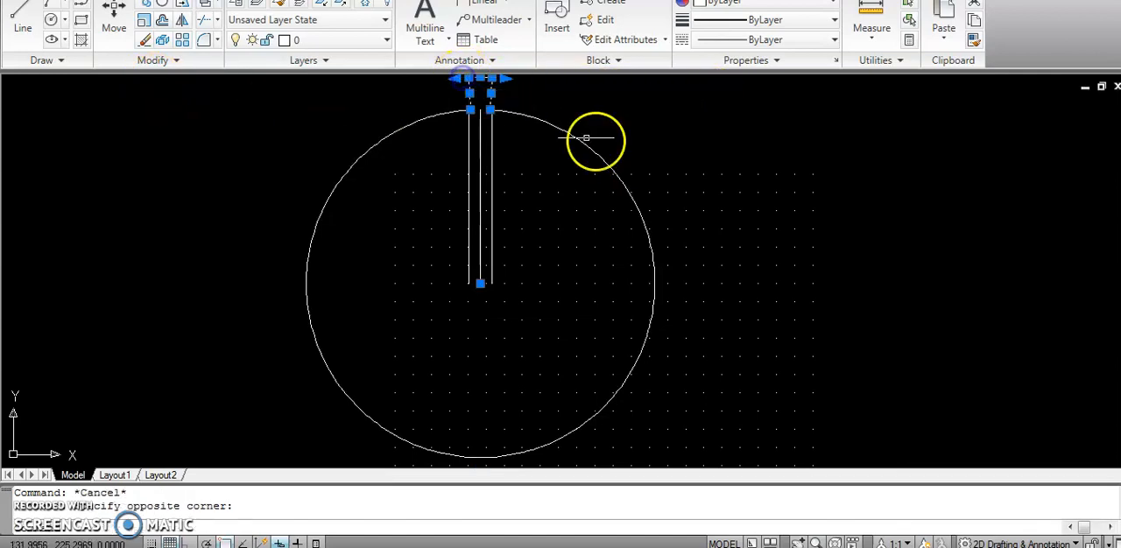
click(182, 40)
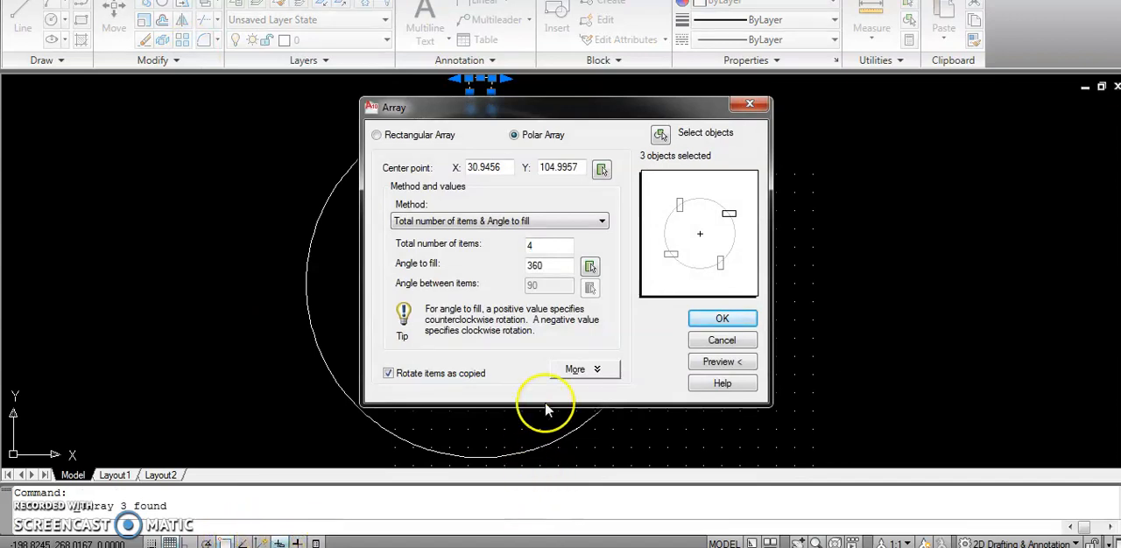
text(8)
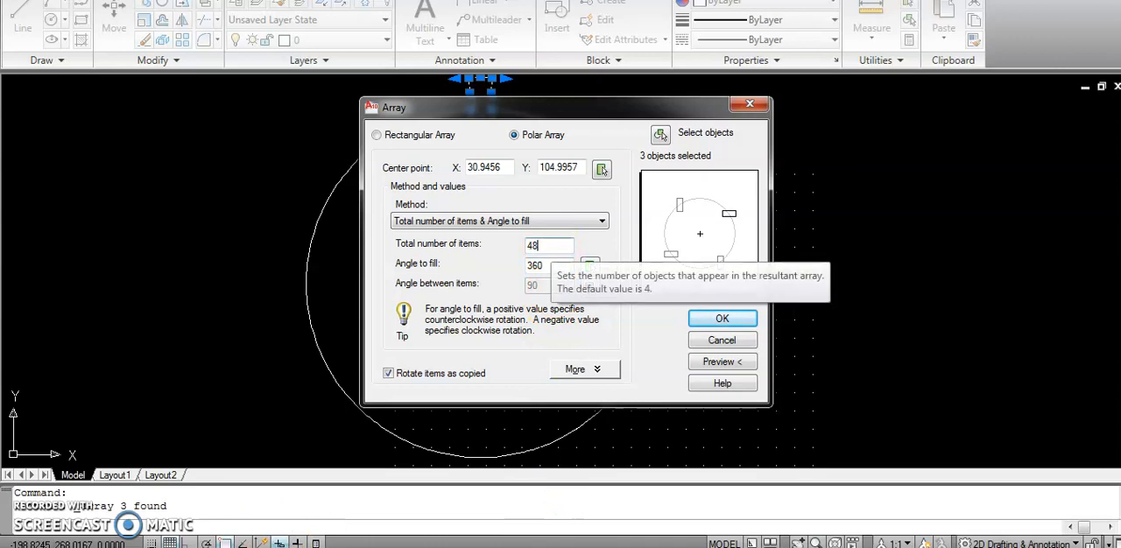
click(606, 170)
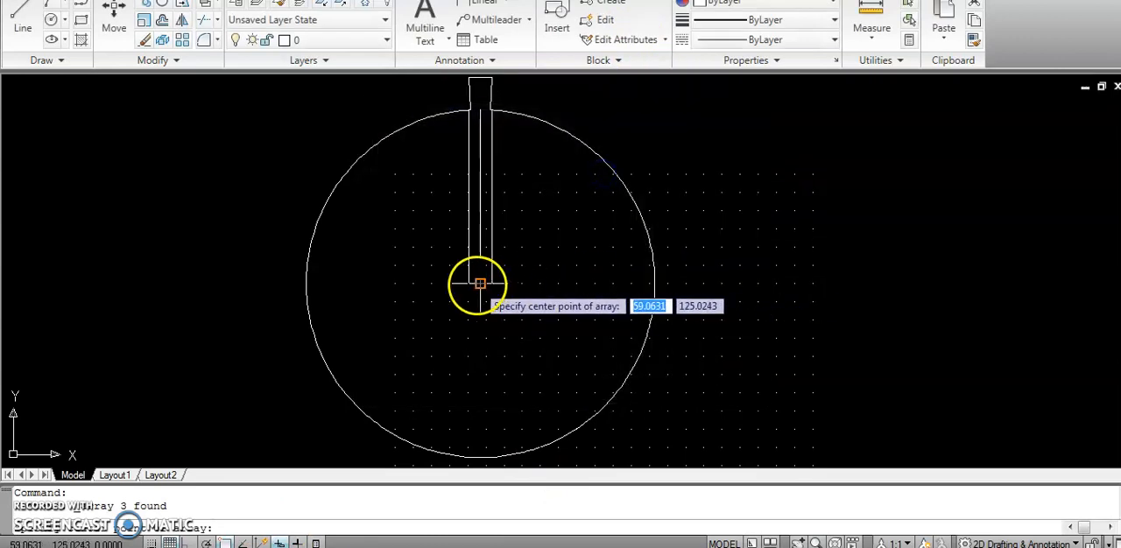
click(480, 283)
click(722, 319)
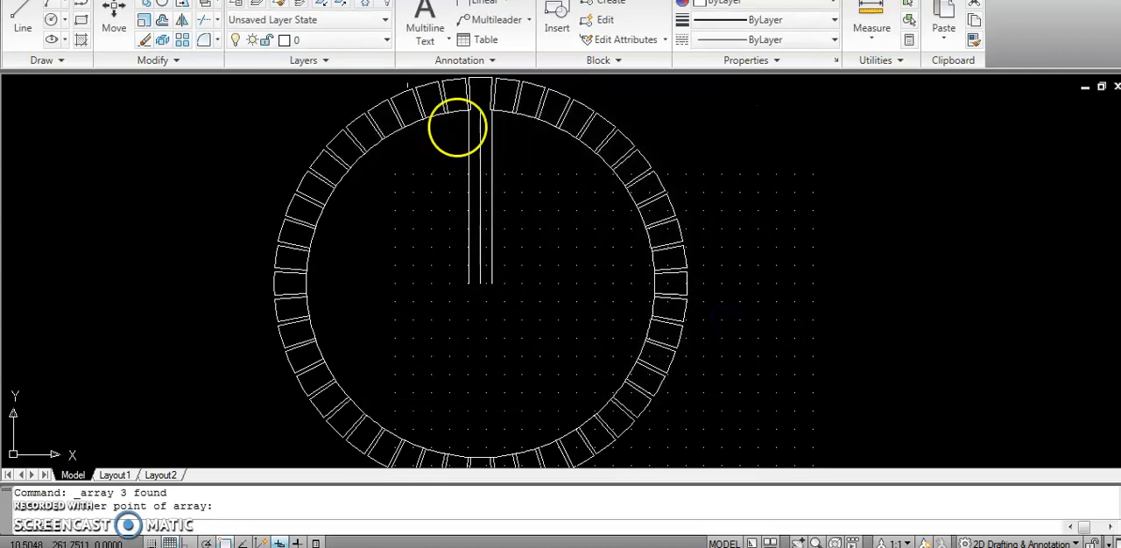
Delete the inner circle that runs along the inner ends of the arrayed slots.
scroll(464, 100, up, 3)
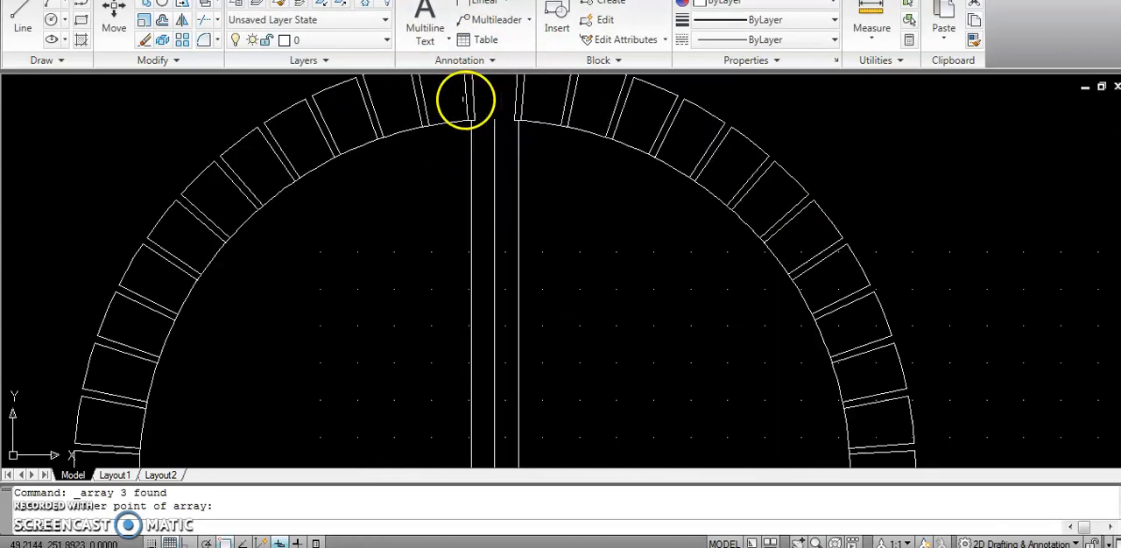
scroll(412, 127, down, 3)
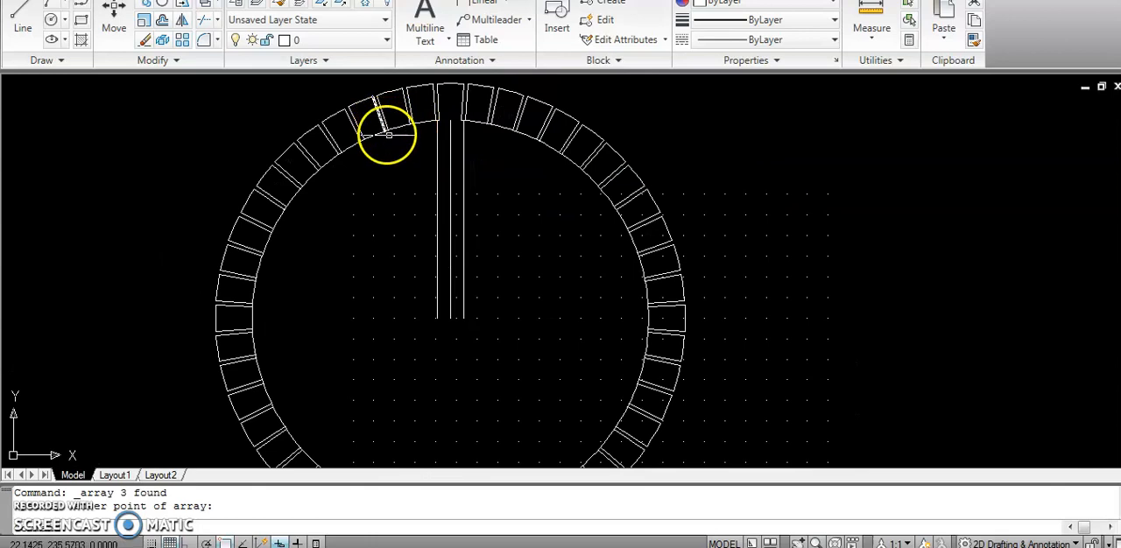
scroll(388, 117, up, 3)
scroll(490, 123, down, 3)
scroll(613, 127, up, 4)
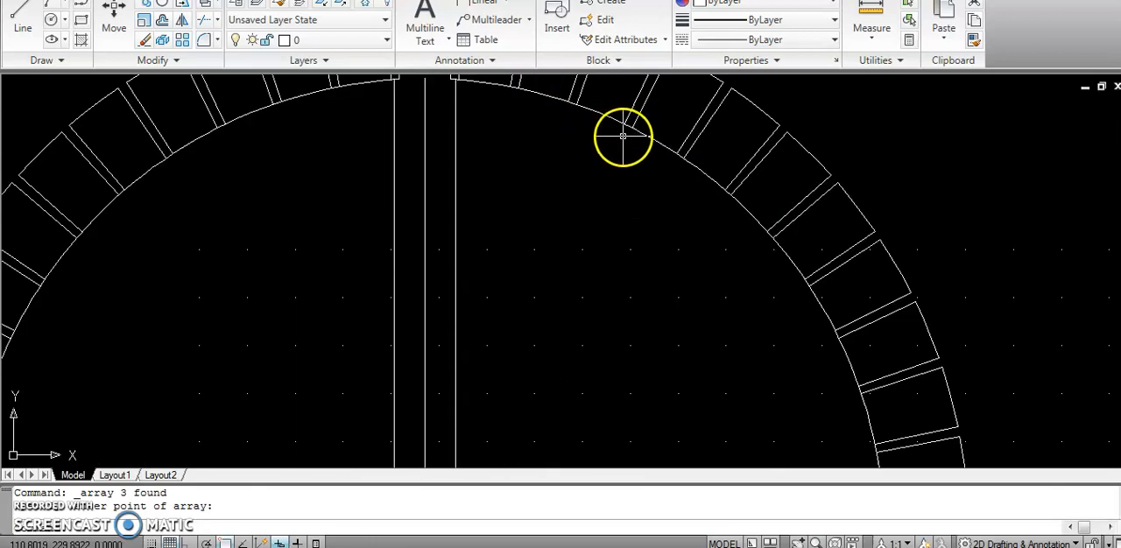
click(552, 86)
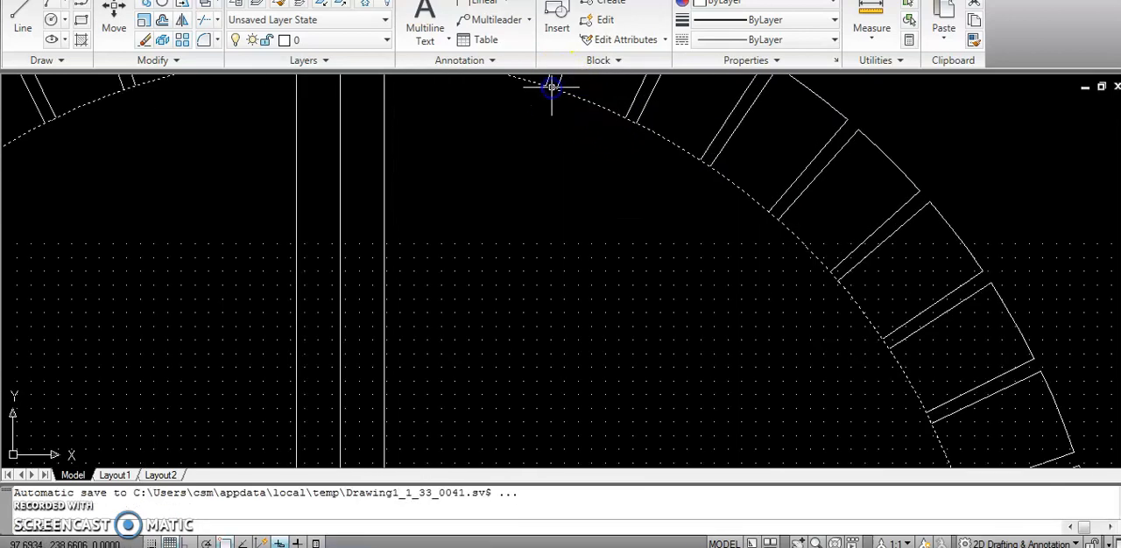
key(Delete)
scroll(538, 93, down, 5)
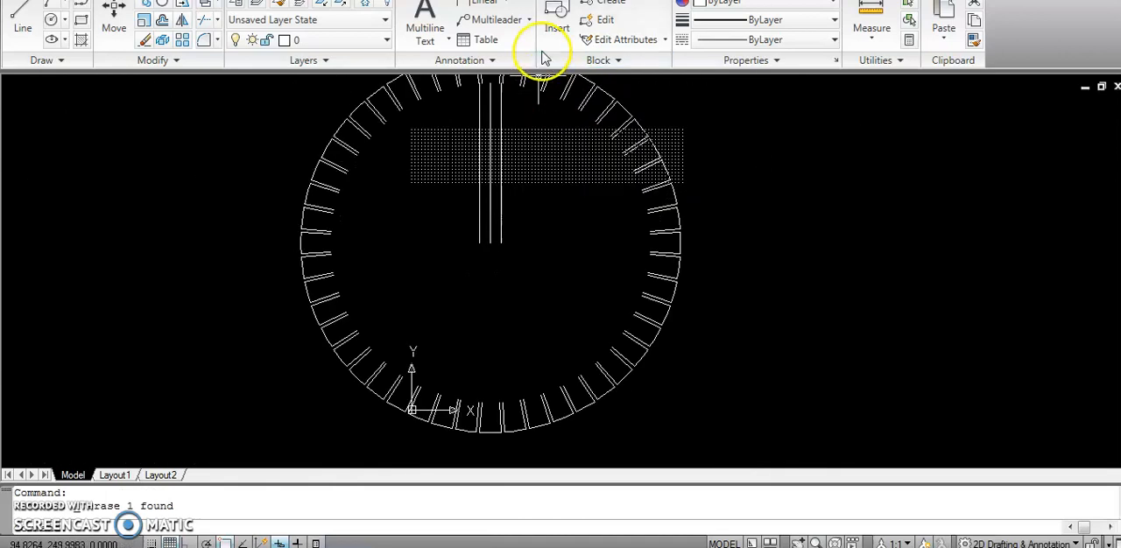
Delete the three vertical construction lines between the top slot and the circle centre.
scroll(391, 123, up, 2)
scroll(358, 130, down, 5)
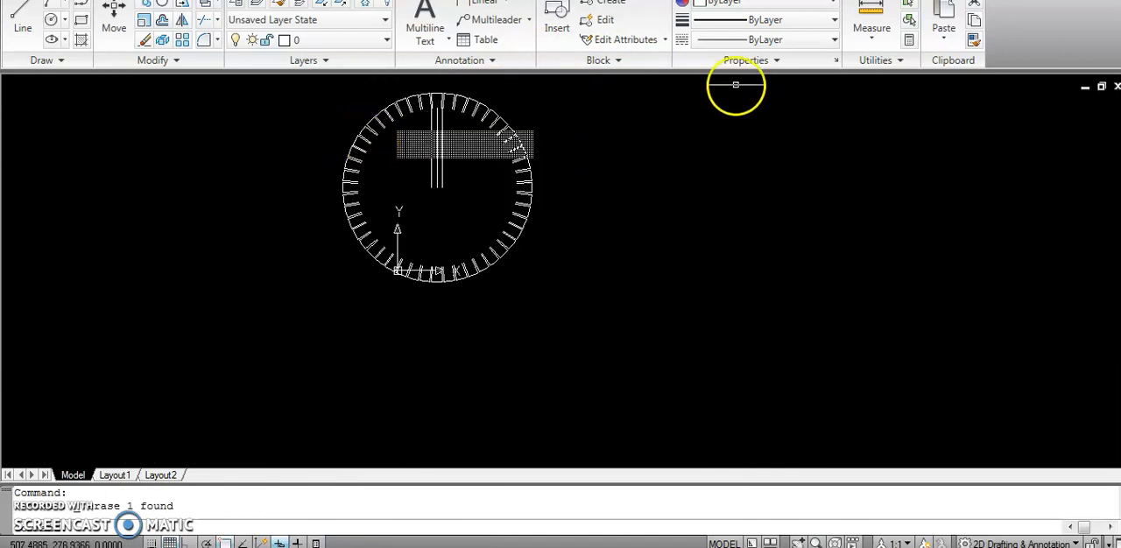
scroll(446, 86, up, 5)
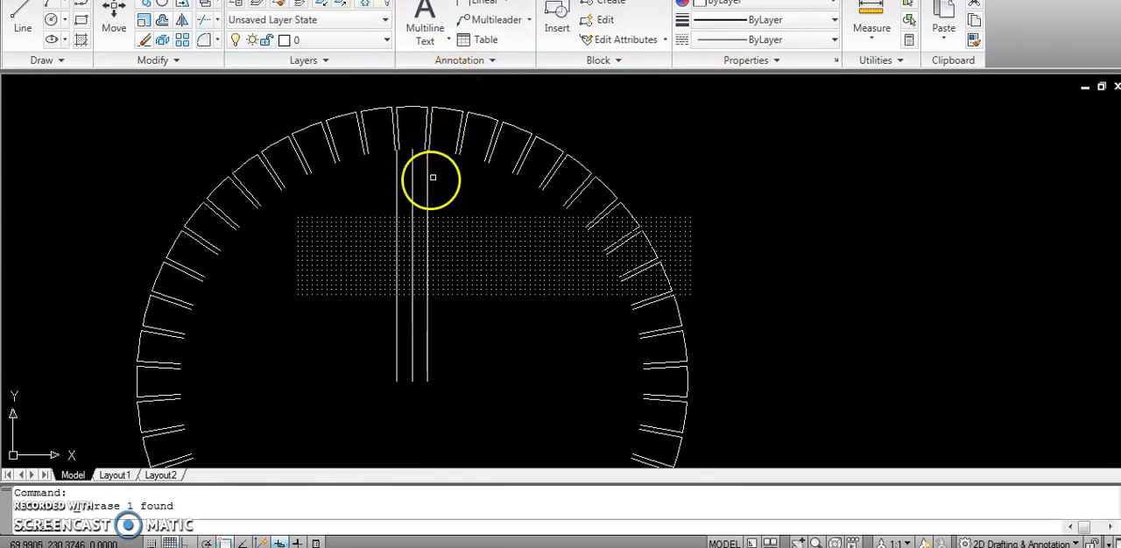
click(396, 188)
key(Delete)
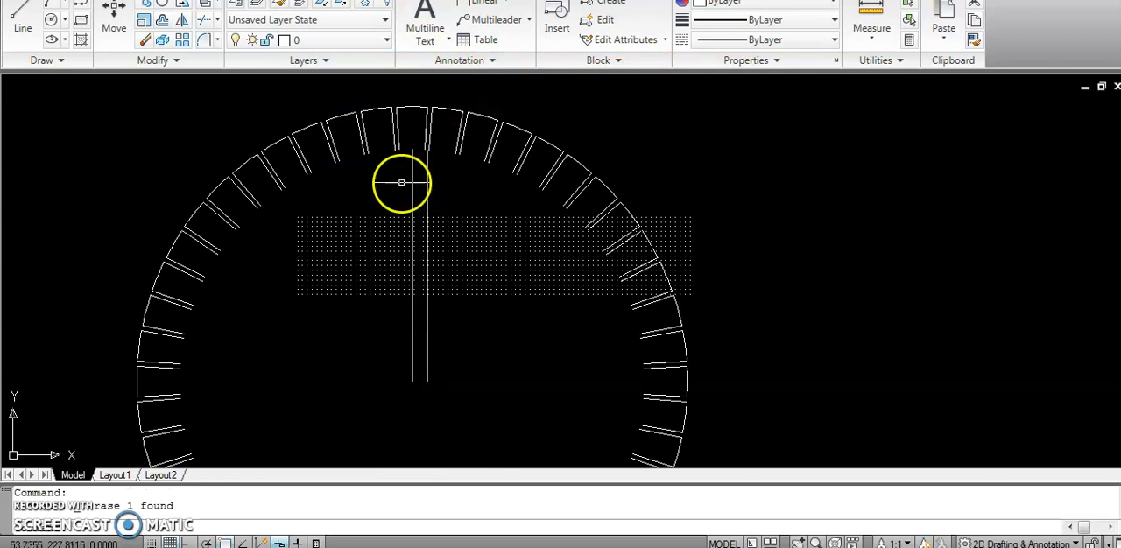
click(428, 179)
key(Delete)
click(412, 181)
key(Delete)
Draw a short line joining the inner ends of the two adjacent slot sides immediately left of the top slot.
click(23, 17)
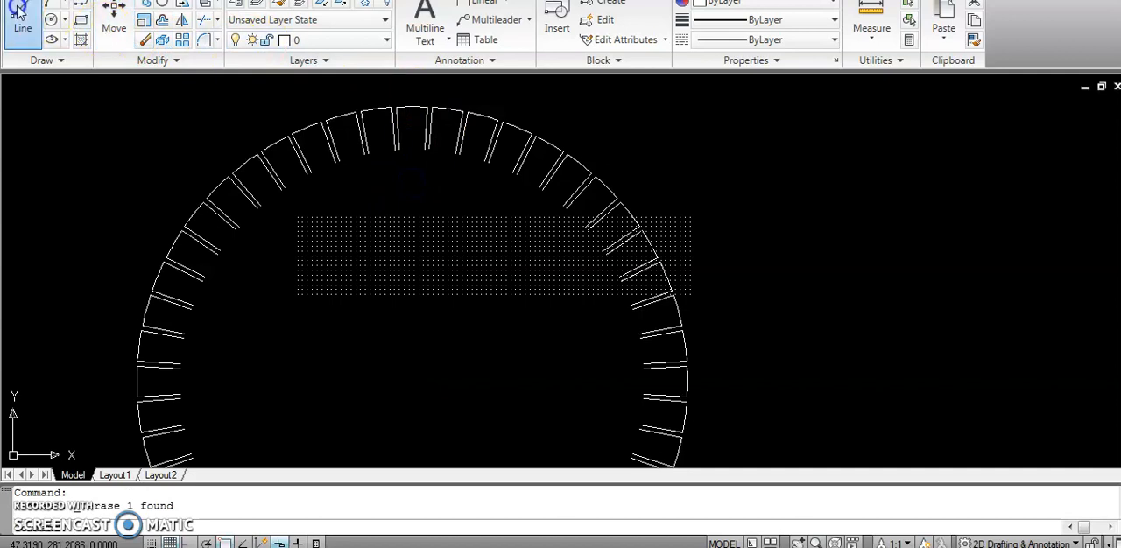
scroll(397, 159, up, 2)
scroll(397, 159, up, 2)
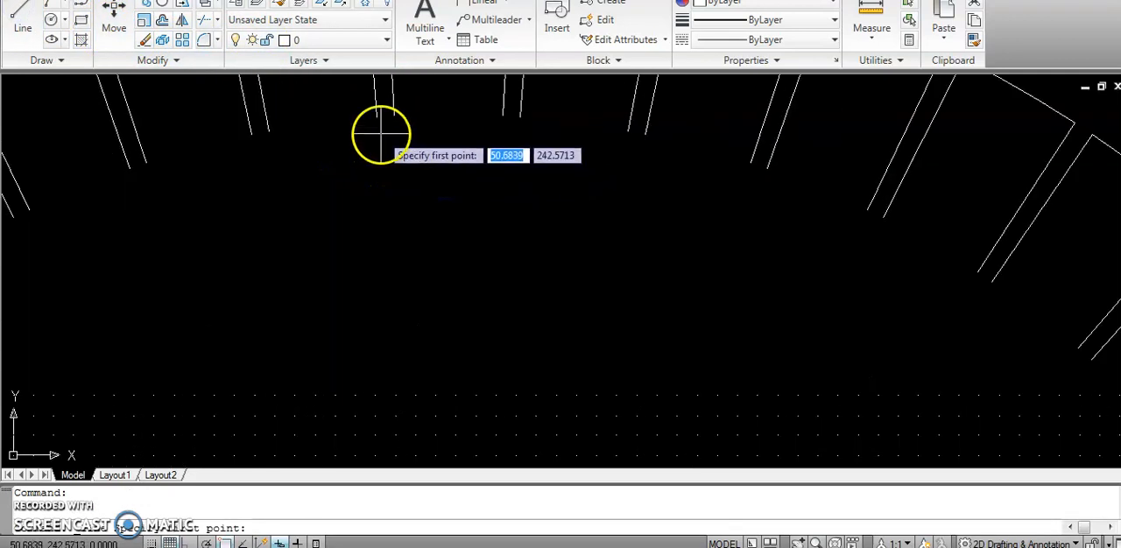
click(377, 113)
click(394, 116)
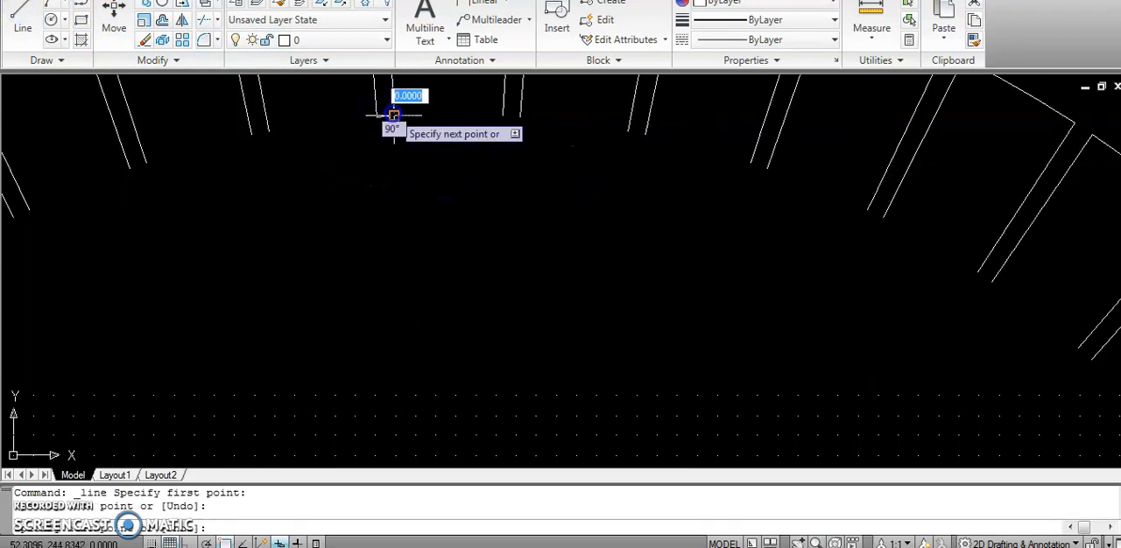
key(Return)
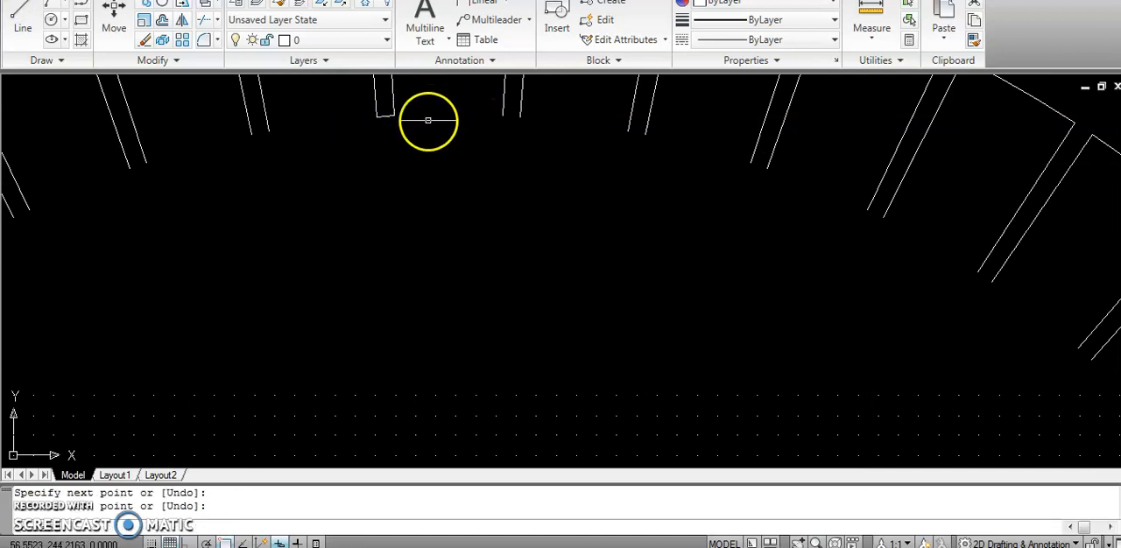
scroll(400, 112, down, 5)
scroll(400, 117, up, 3)
click(400, 85)
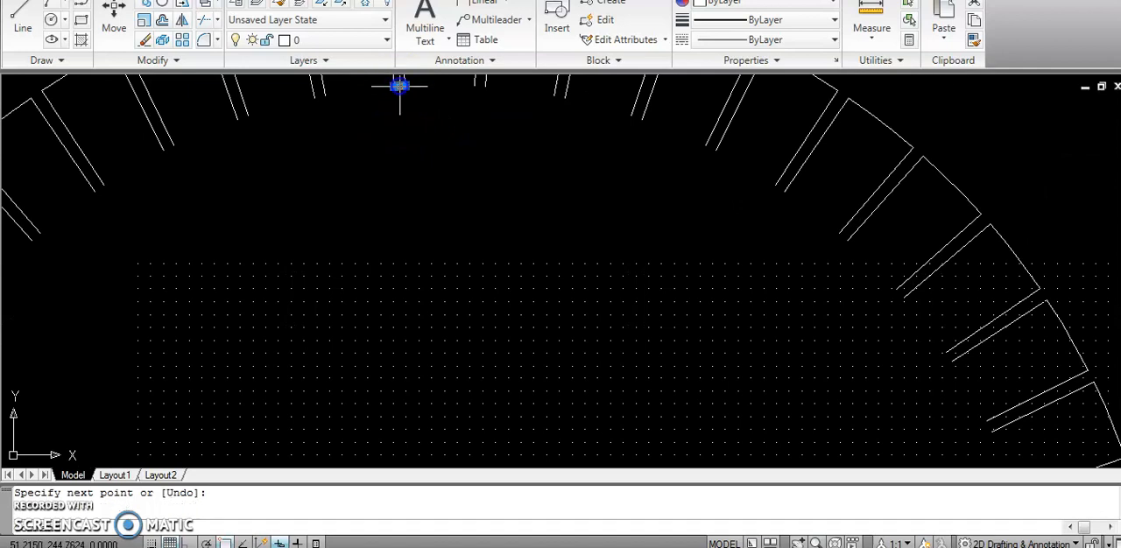
click(181, 42)
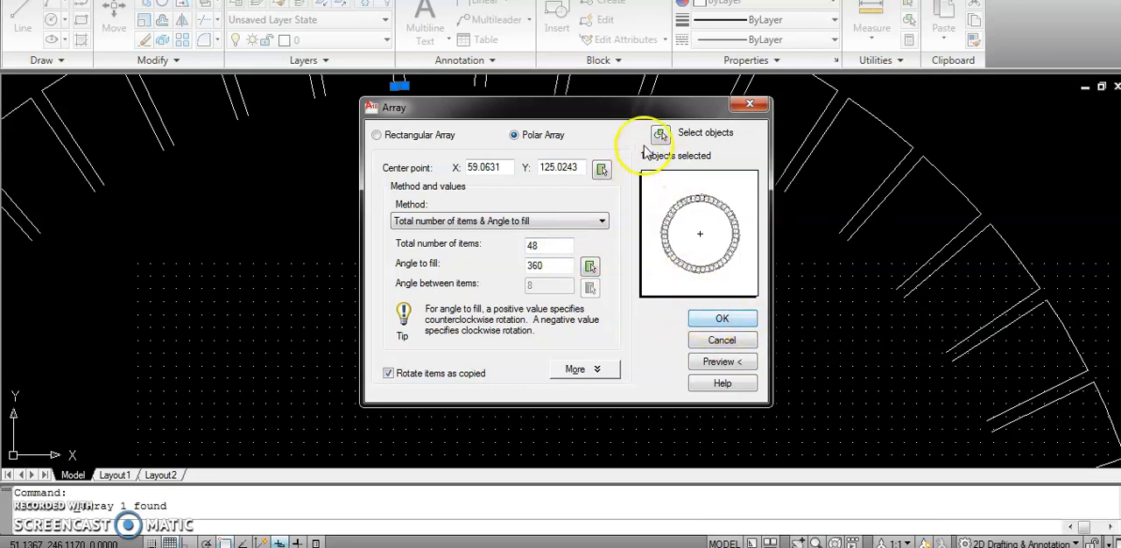
click(602, 173)
scroll(569, 306, down, 5)
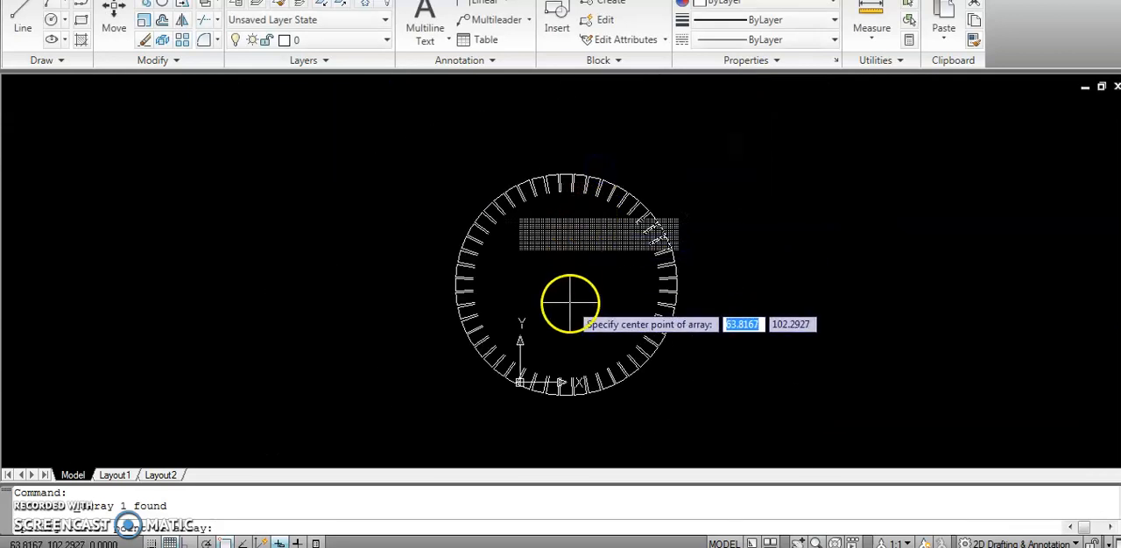
scroll(568, 296, up, 2)
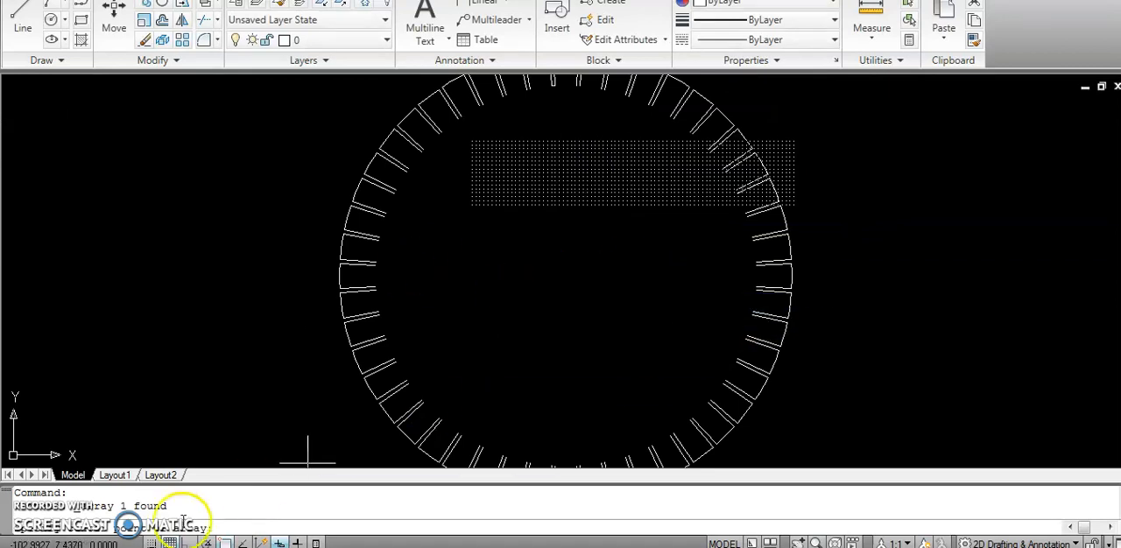
scroll(578, 258, up, 4)
scroll(578, 255, down, 7)
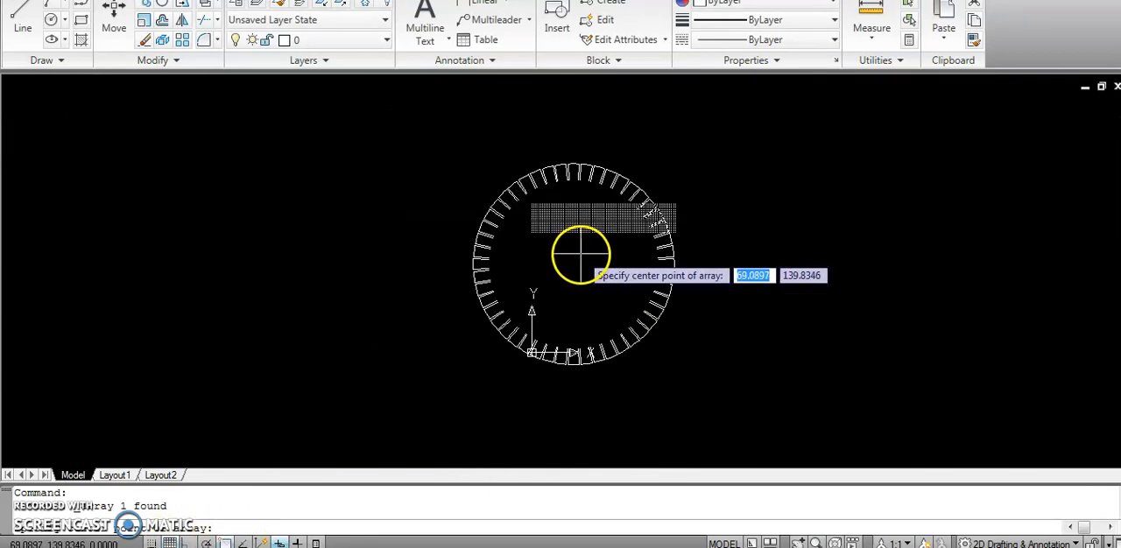
scroll(573, 280, up, 5)
scroll(574, 280, down, 4)
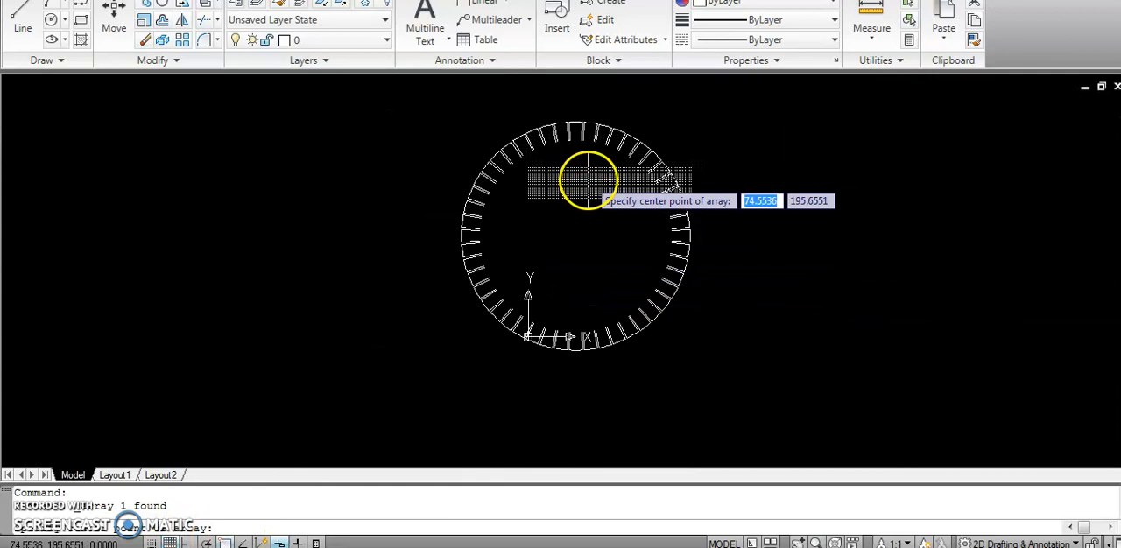
scroll(590, 181, up, 1)
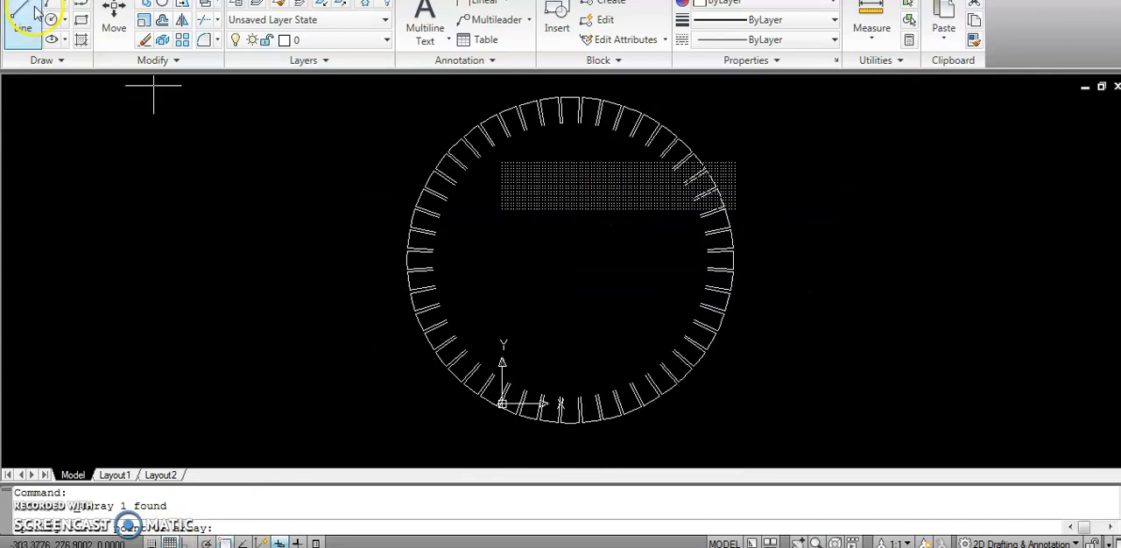
key(Escape)
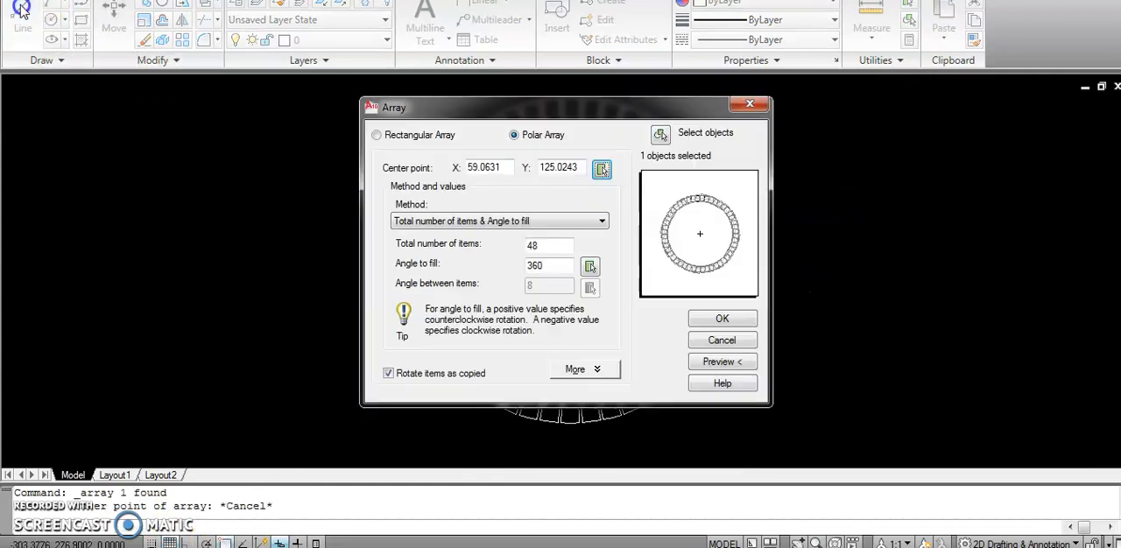
click(750, 105)
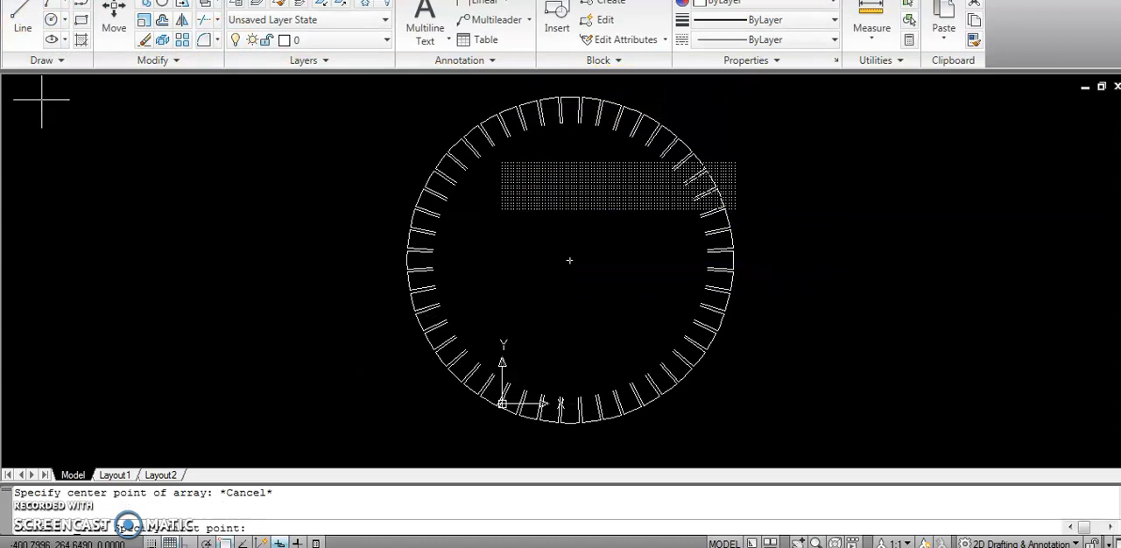
Draw a horizontal line from the ring's centre to the right past its outer edge, with Ortho on.
click(23, 21)
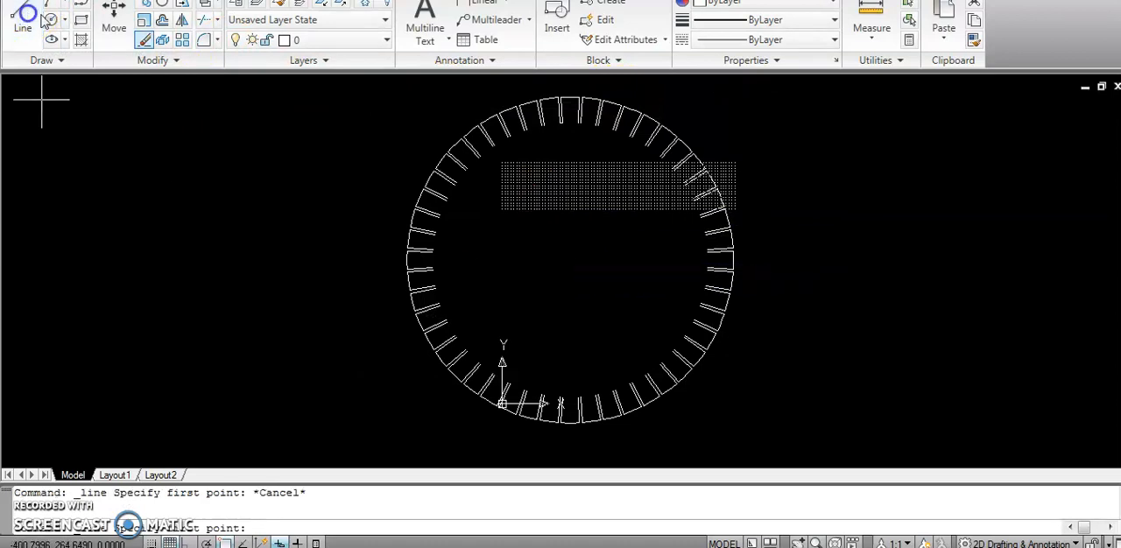
click(570, 258)
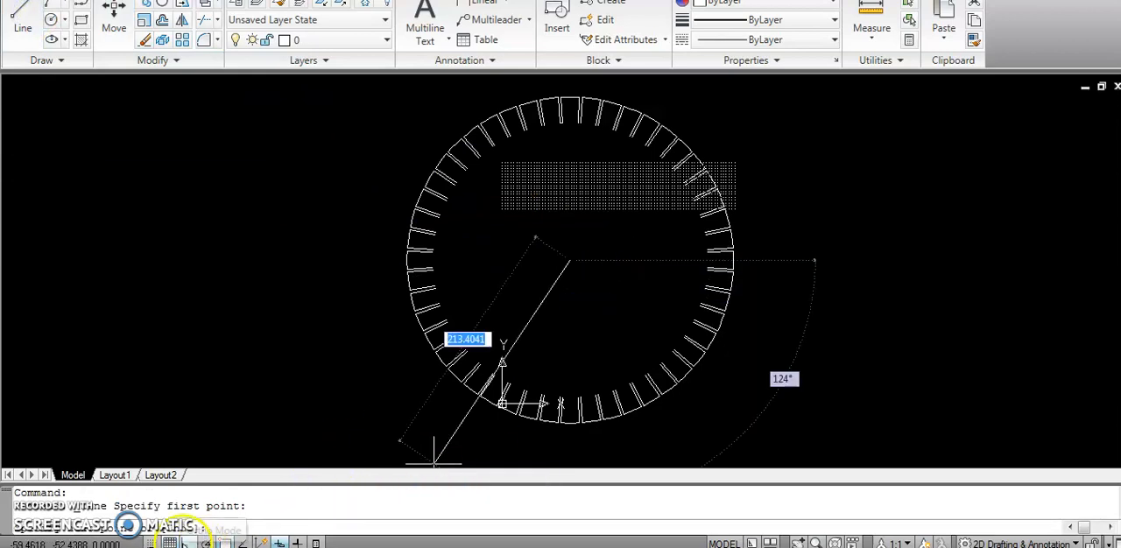
click(187, 543)
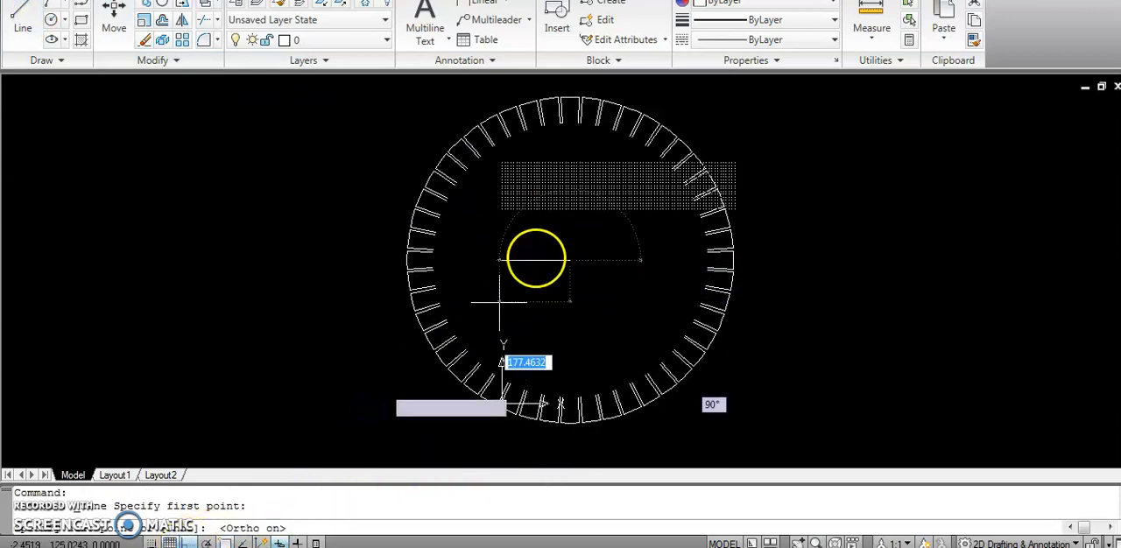
click(844, 210)
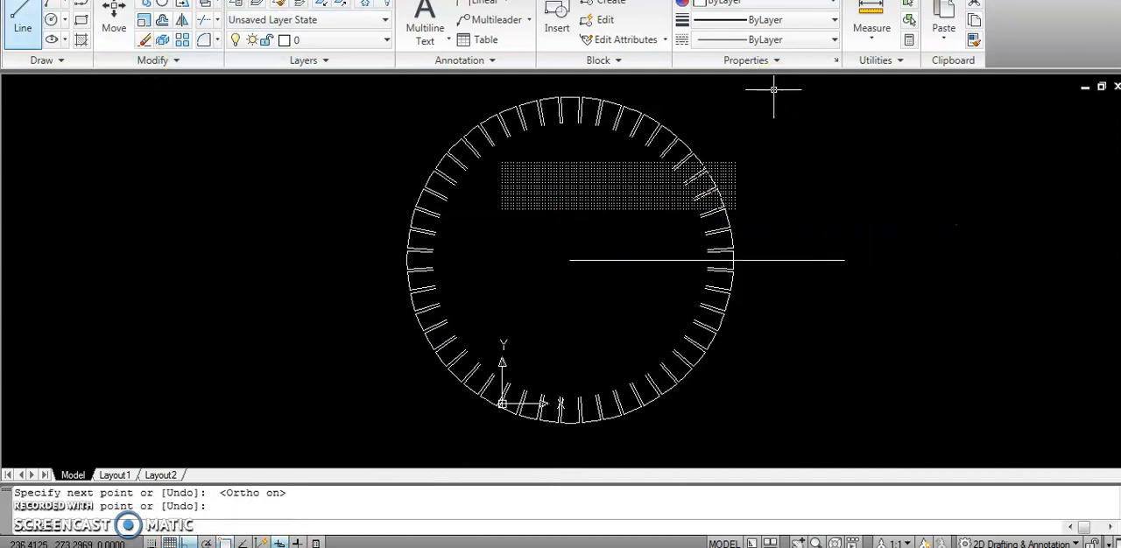
Draw a vertical line about 157 mm long from the ring's centre down past its outer edge.
click(22, 21)
click(569, 260)
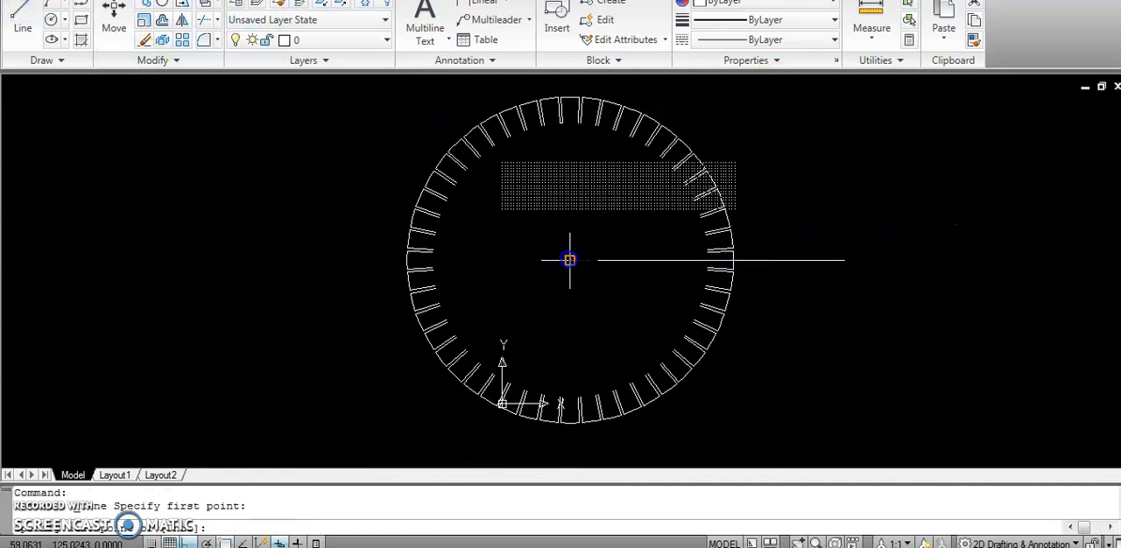
click(603, 441)
click(602, 440)
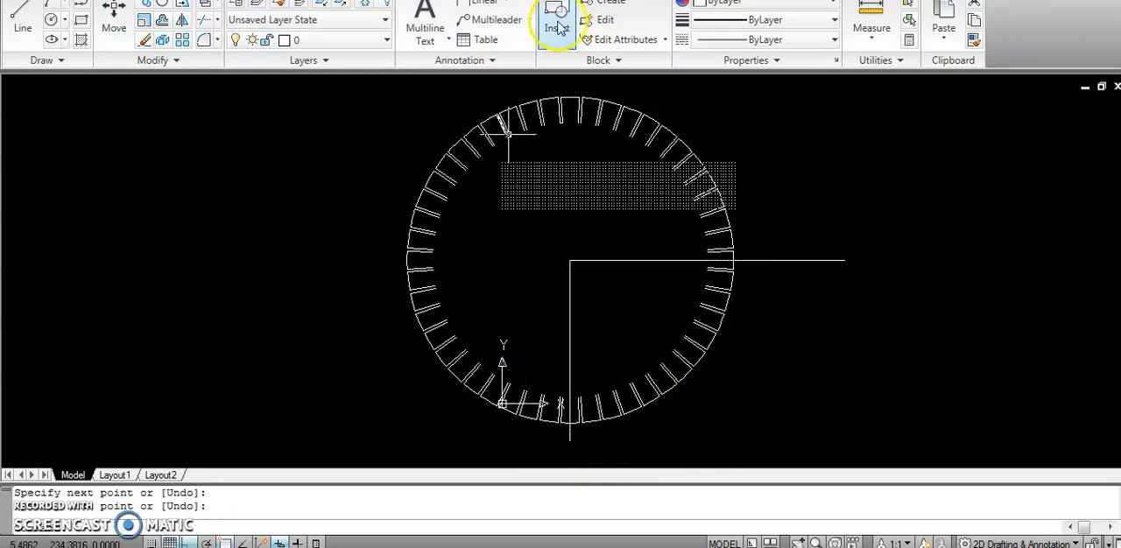
Polar-array the short line closing the slot's inner end around the ring's centre, with 48 items over 360 degrees, rotated as copied.
scroll(570, 101, up, 2)
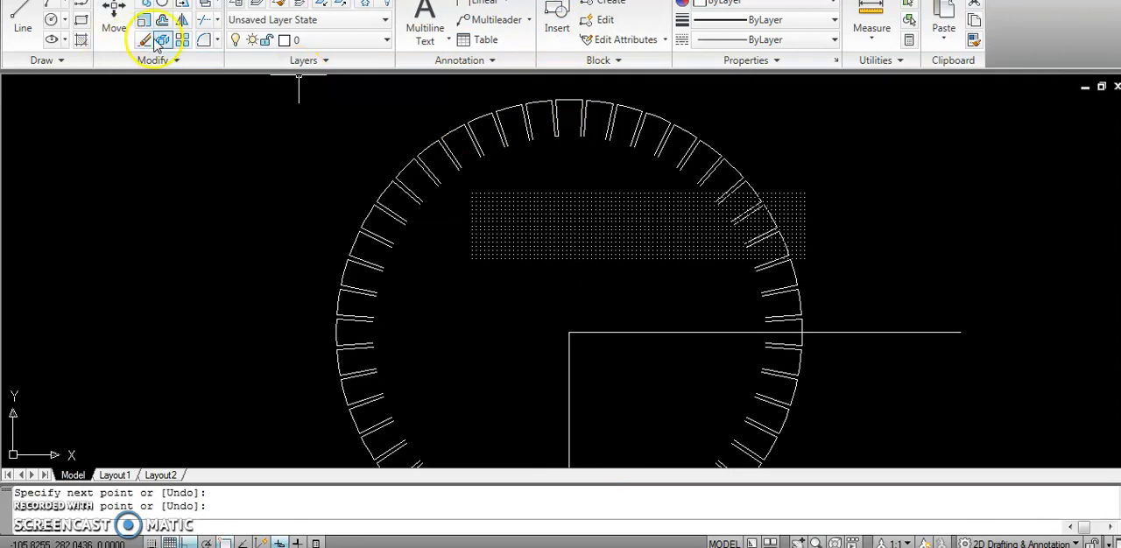
click(185, 42)
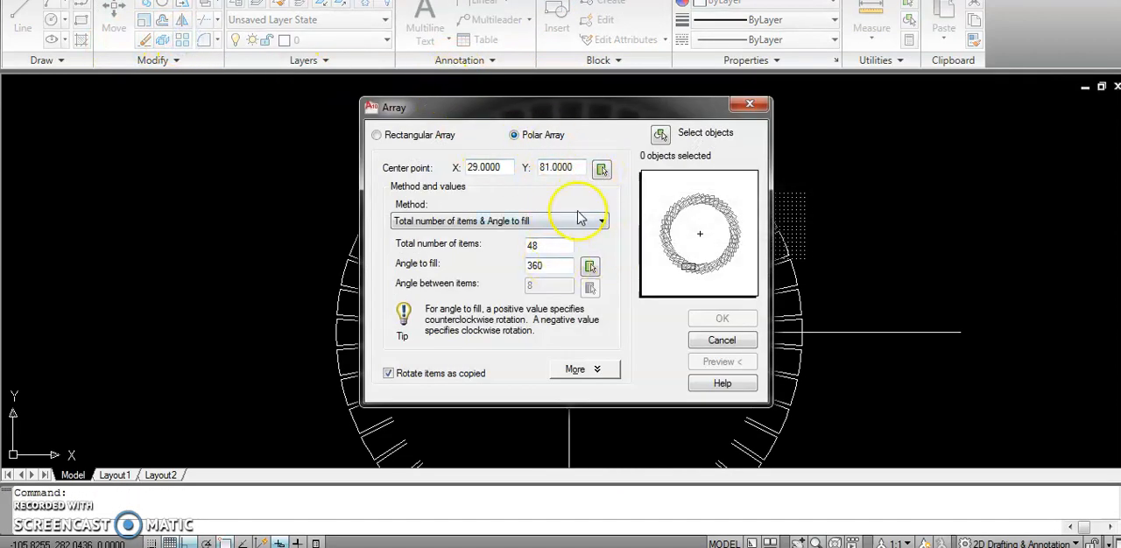
click(602, 168)
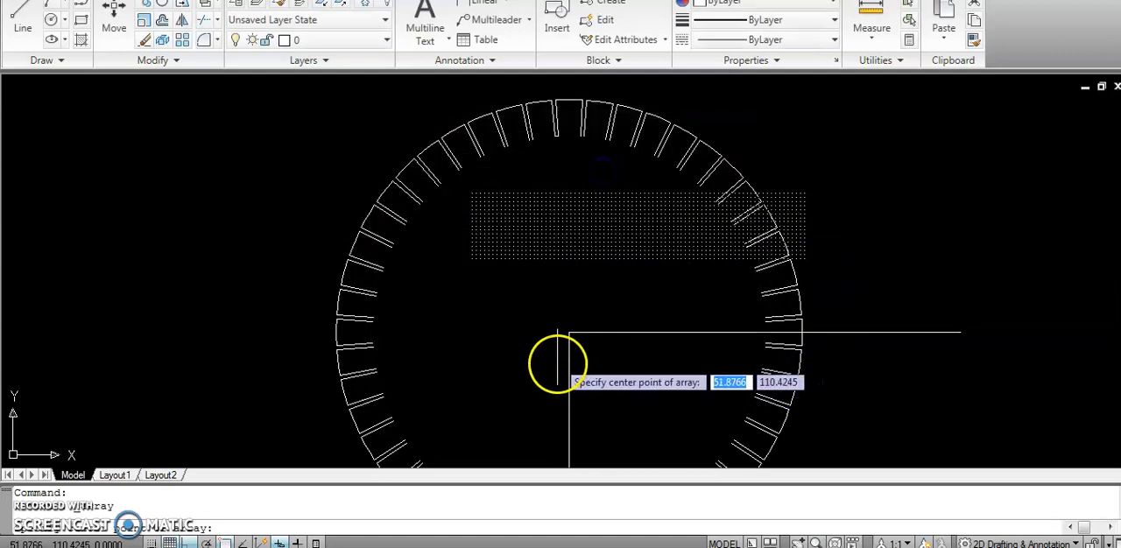
click(570, 328)
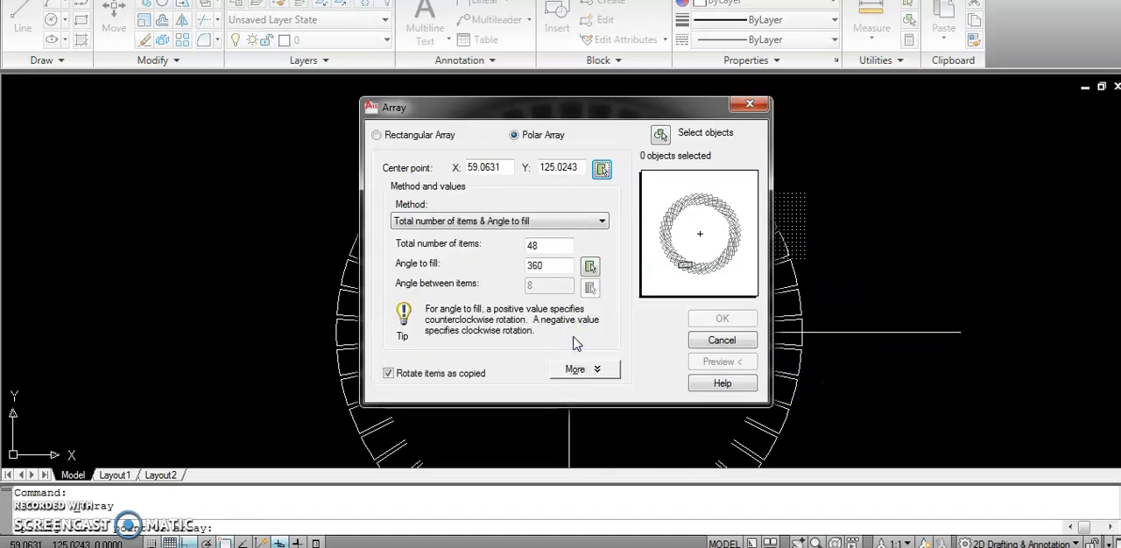
click(661, 141)
scroll(571, 131, up, 6)
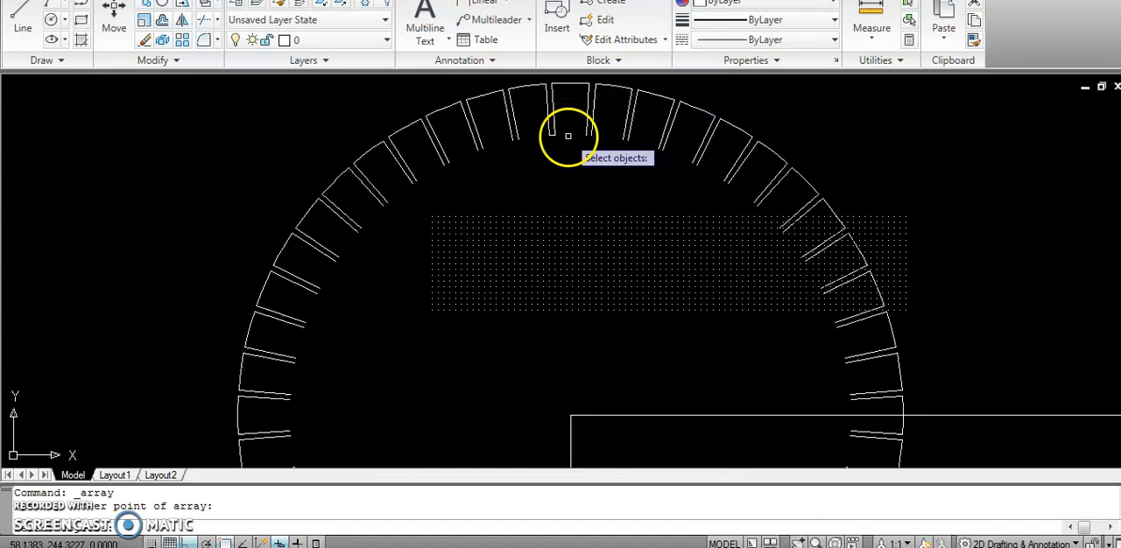
click(527, 127)
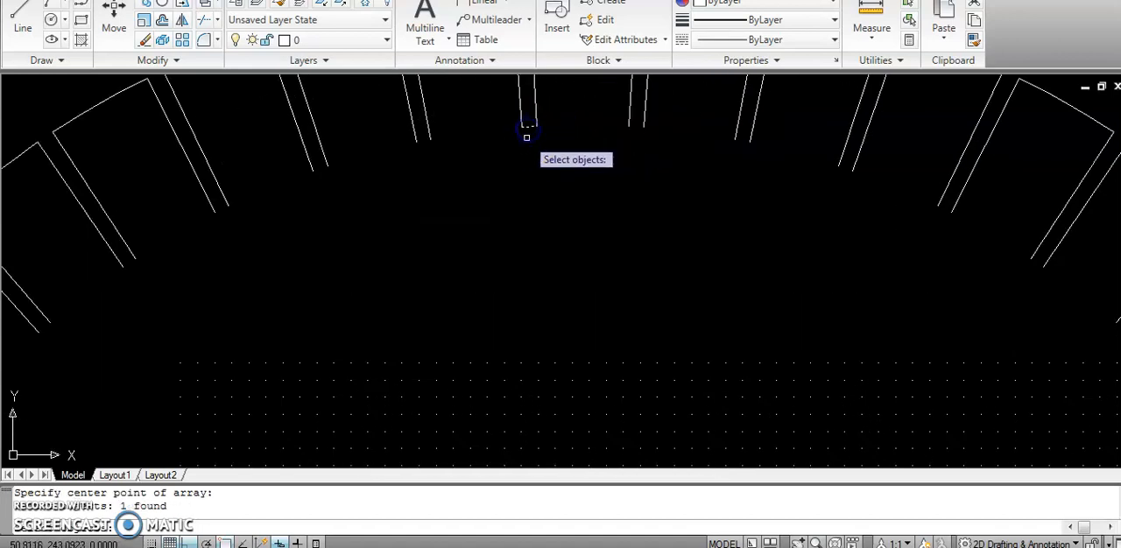
key(Return)
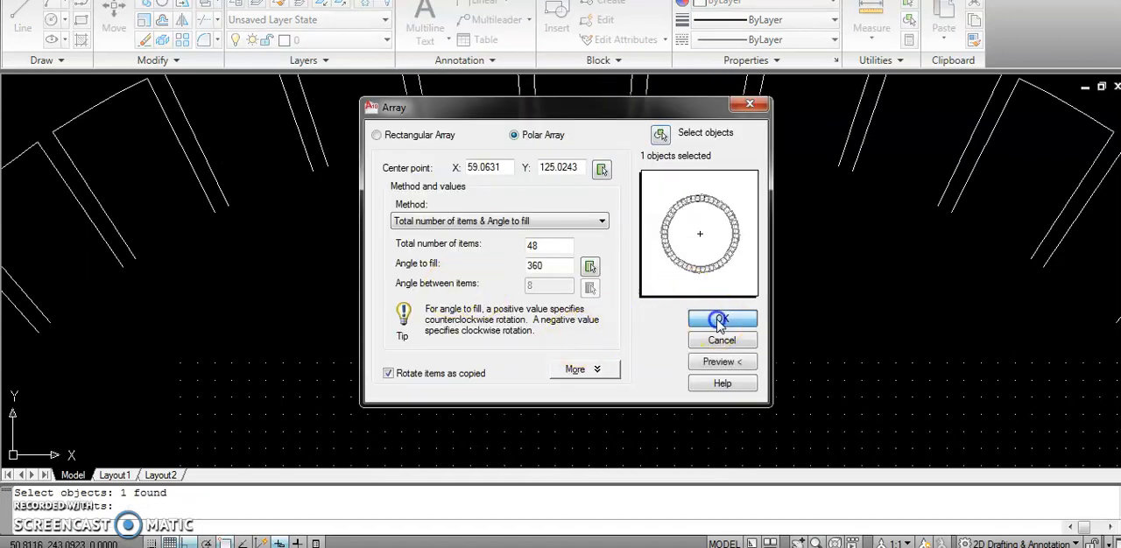
click(719, 321)
scroll(721, 243, down, 4)
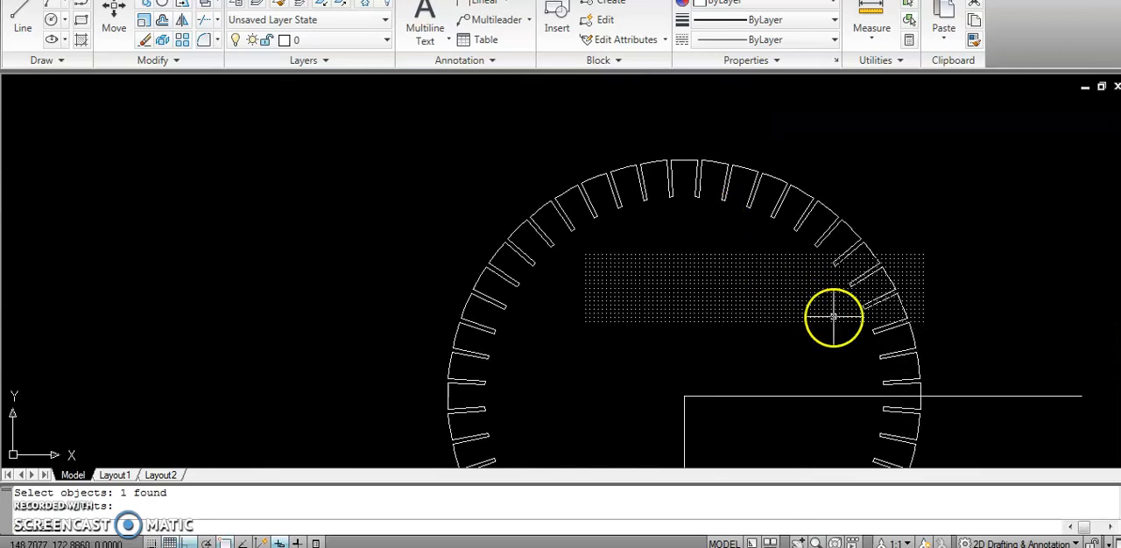
scroll(854, 341, down, 4)
scroll(841, 438, up, 3)
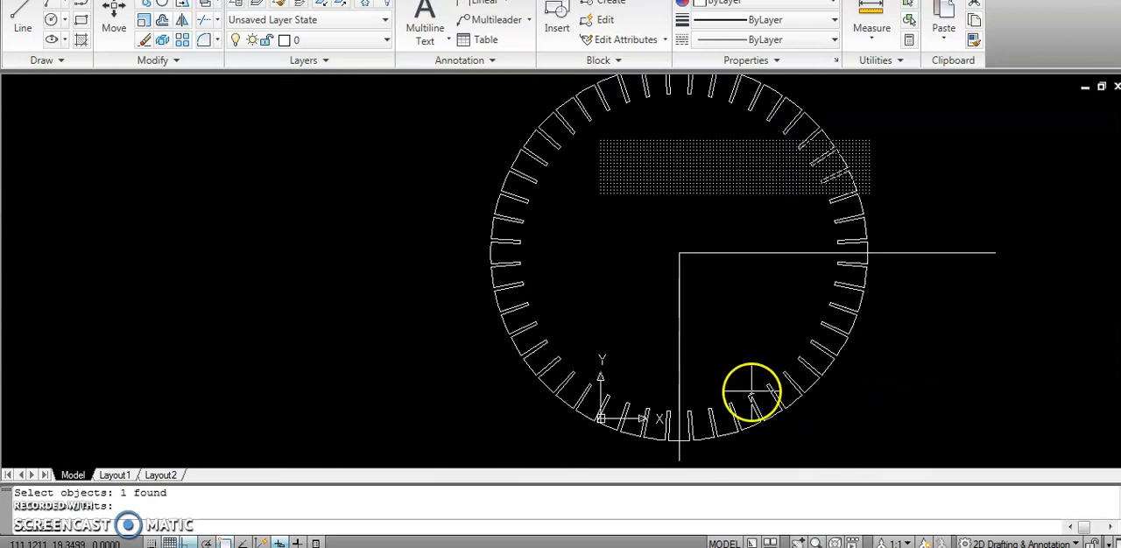
scroll(604, 401, up, 5)
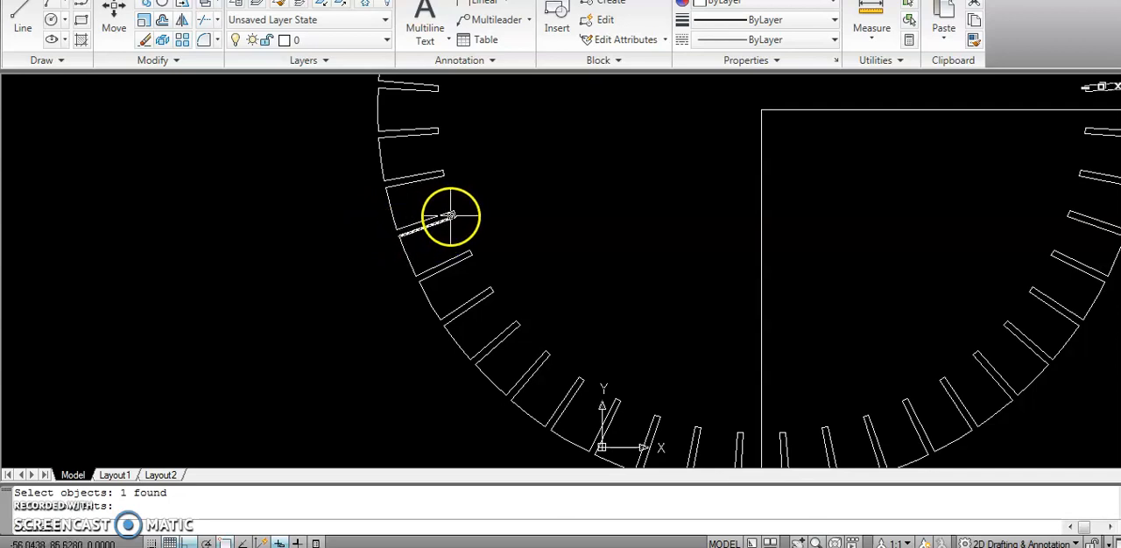
scroll(430, 184, down, 6)
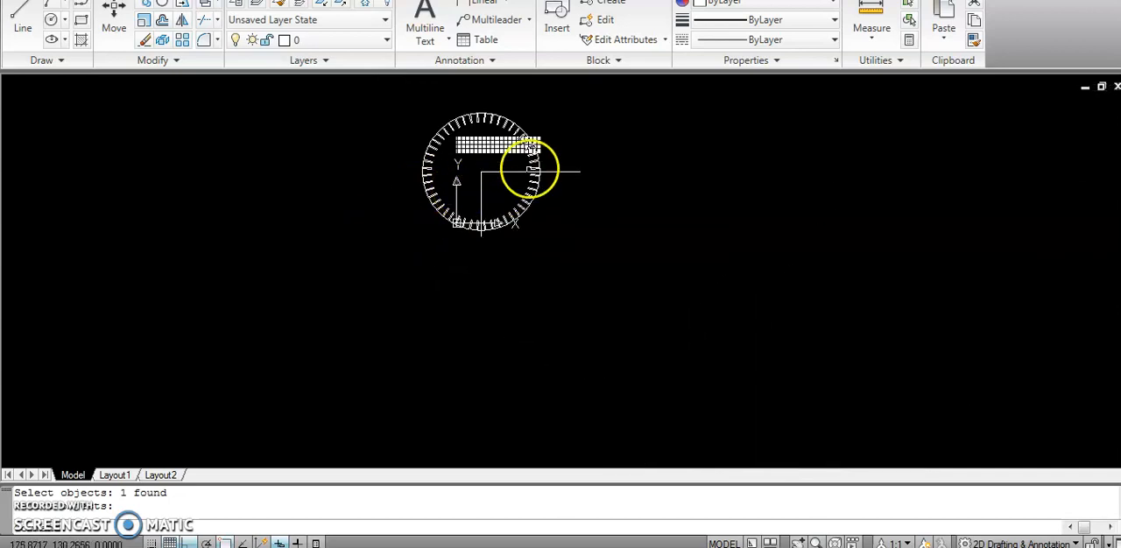
scroll(518, 99, up, 1)
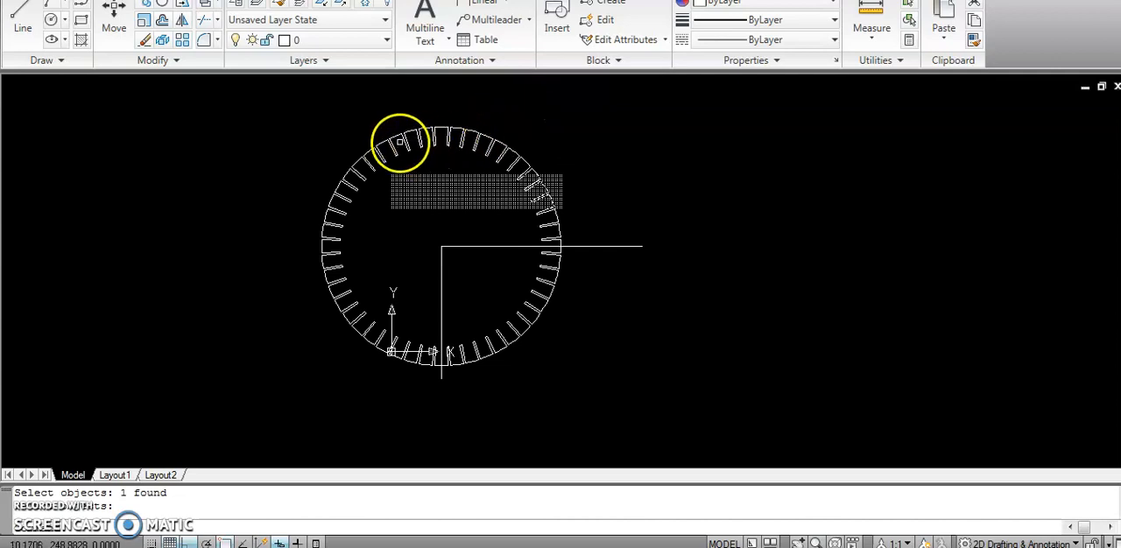